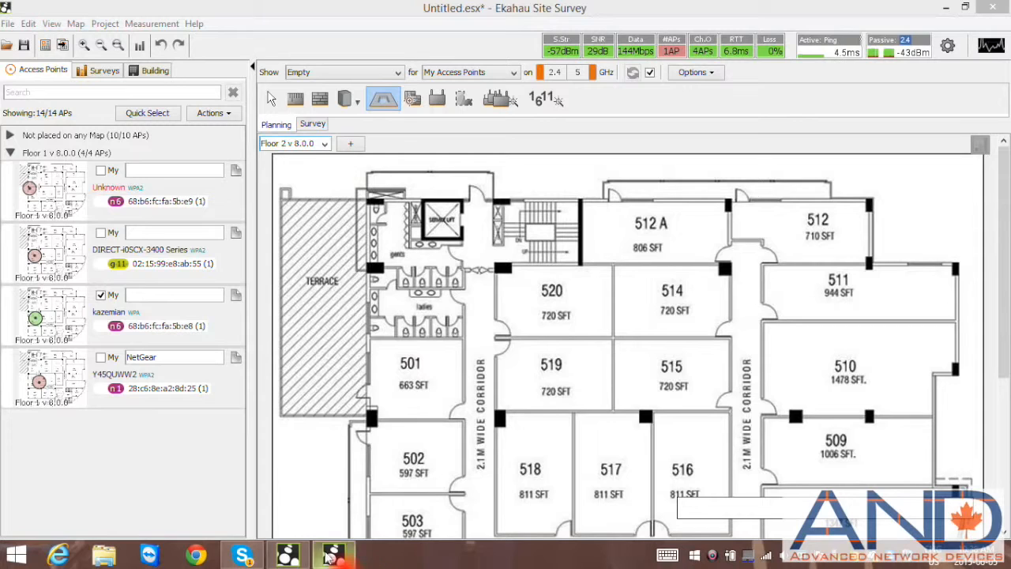
mouse_move(289, 555)
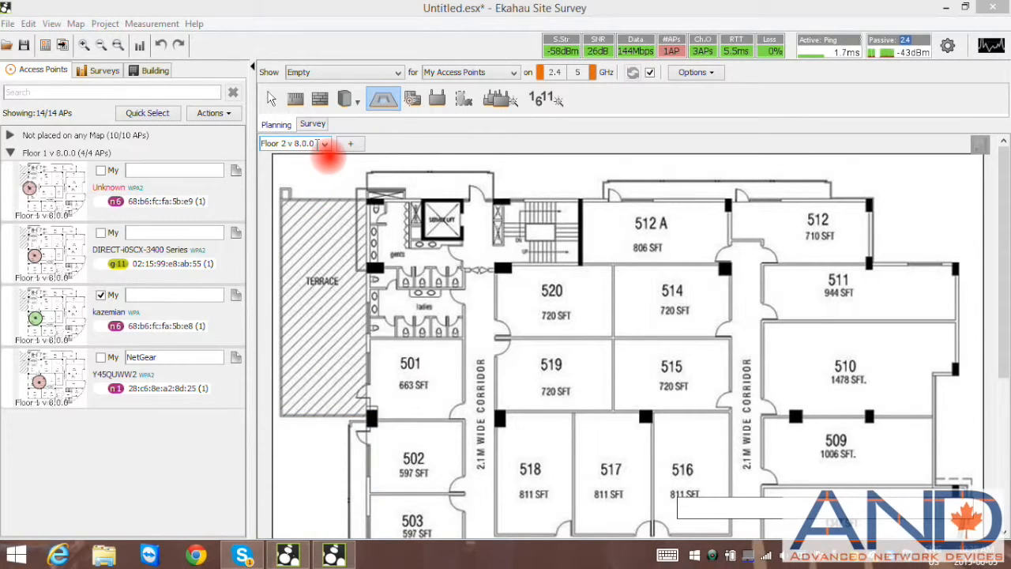
left_click(315, 143)
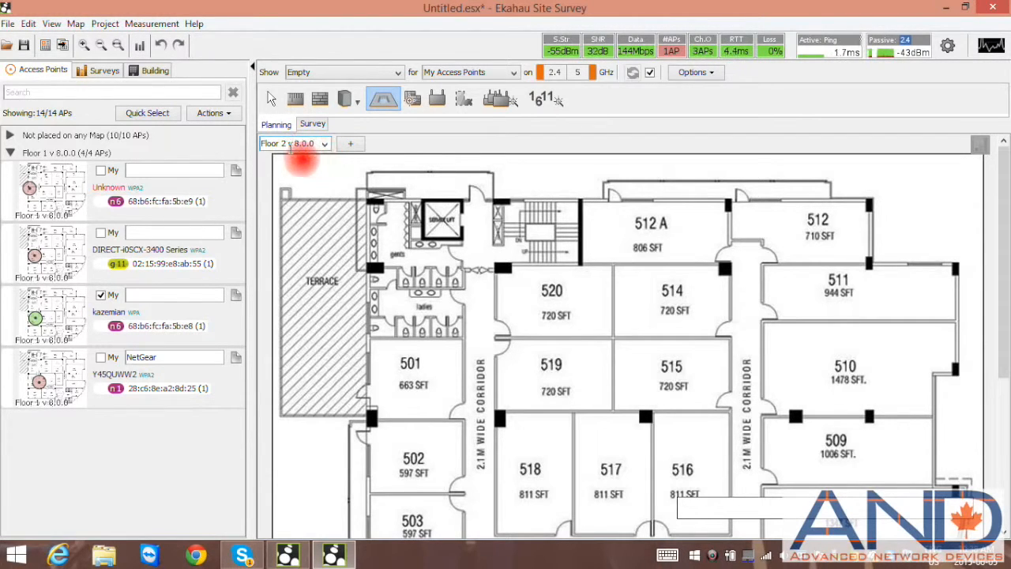
left_click(288, 555)
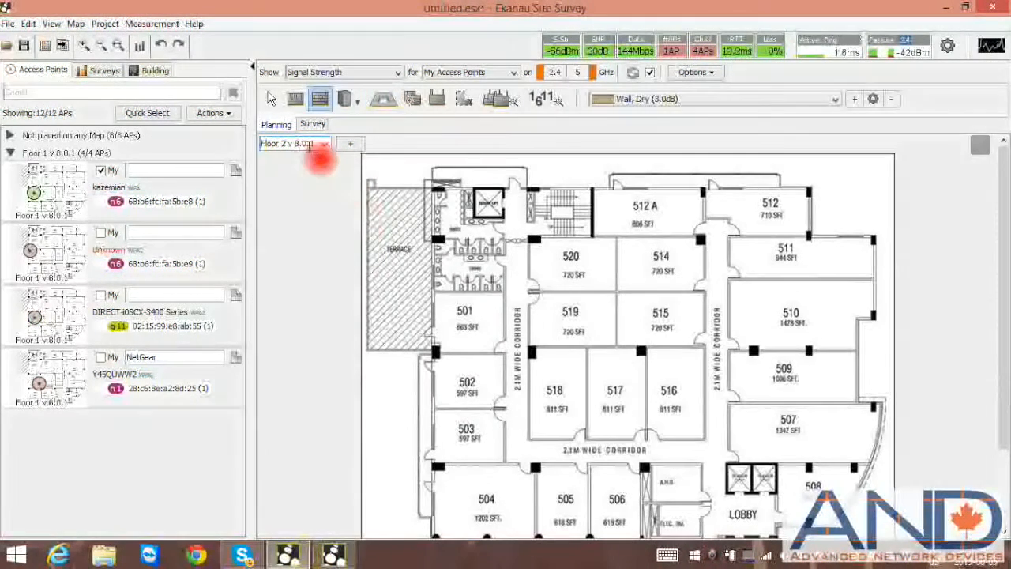
left_click(335, 555)
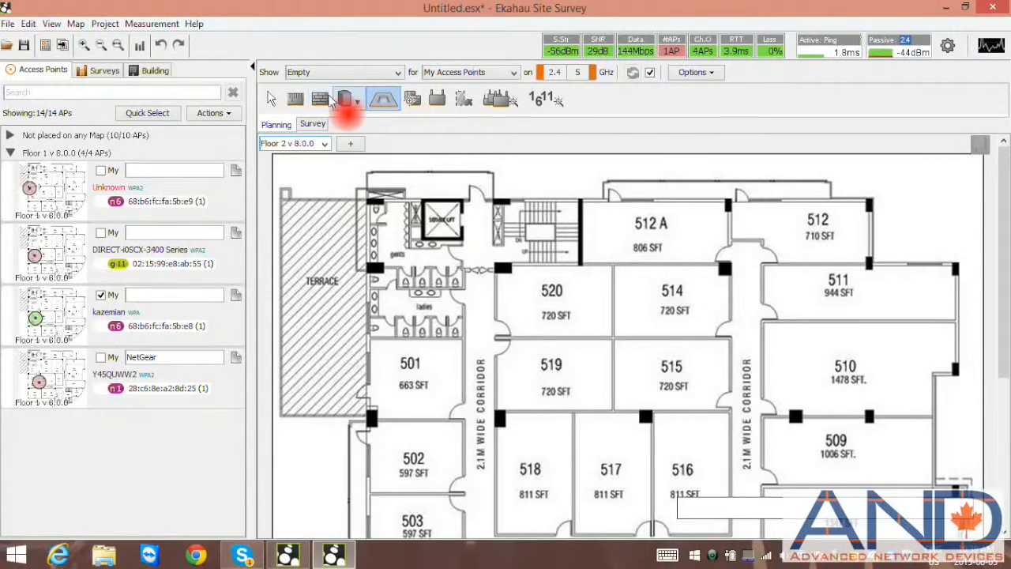
- Draw dry walls (3.0 dB) enclosing room 520 on the Floor 2 map
left_click(320, 101)
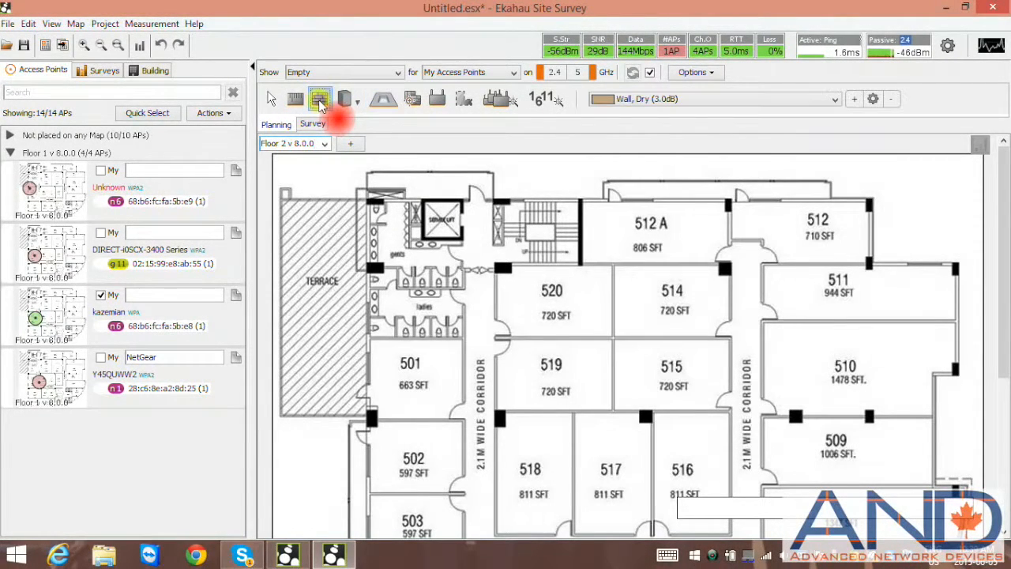
left_click(496, 269)
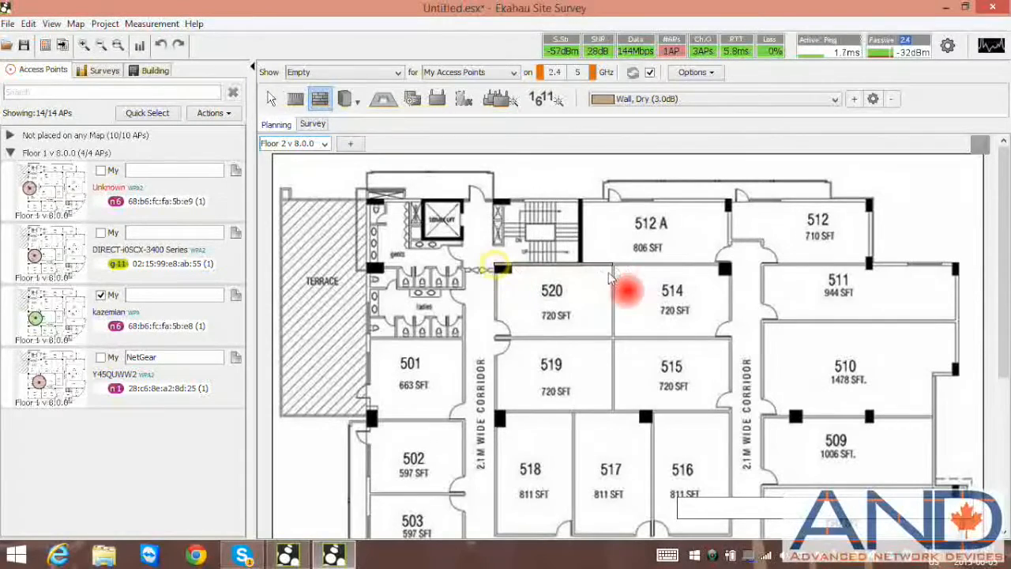
left_click(613, 267)
left_click(612, 338)
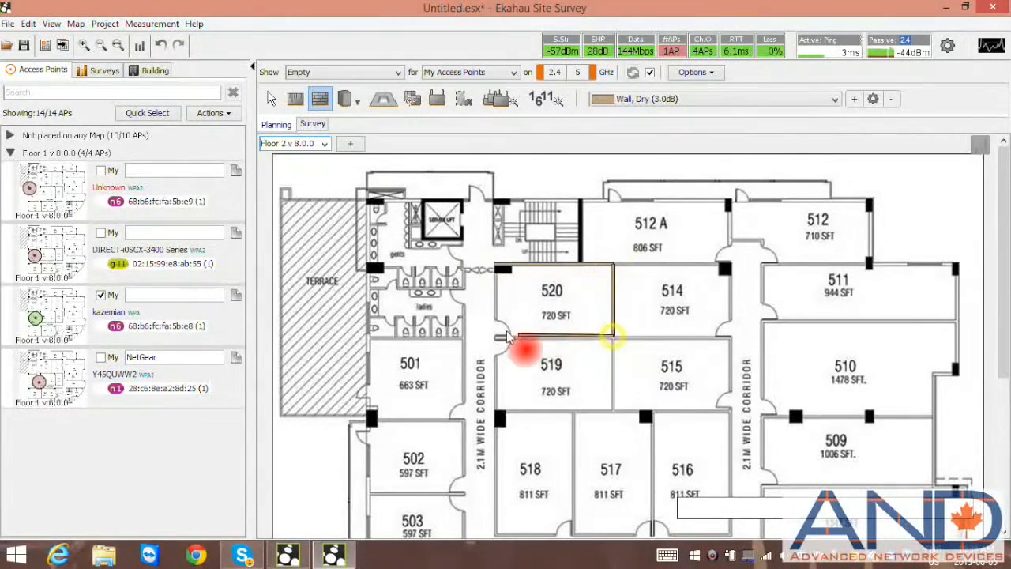
left_click(494, 337)
left_click(496, 267)
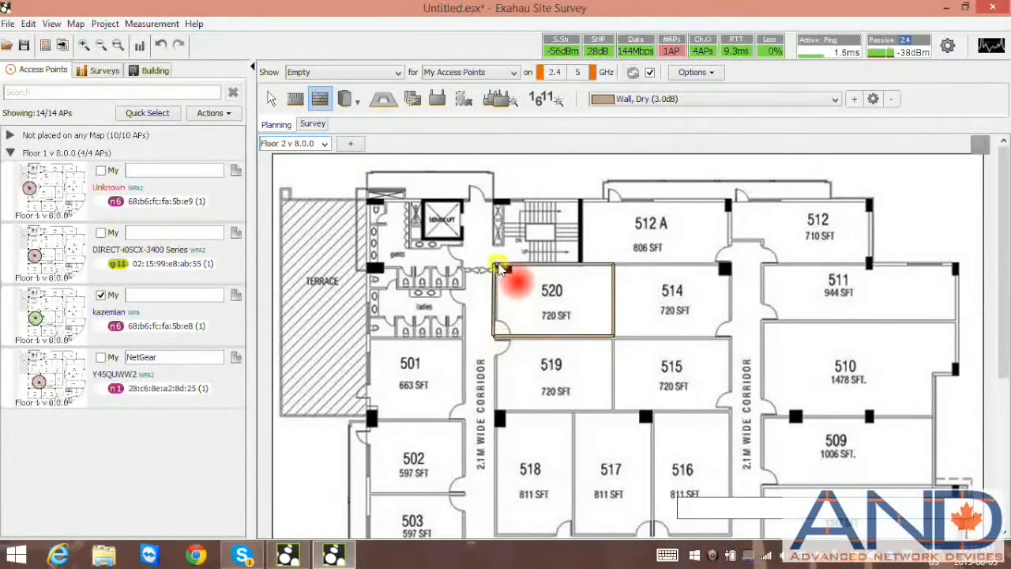
right_click(497, 265)
- Draw an attenuation area covering room 514 on the Floor 2 map
left_click(389, 105)
left_click(386, 104)
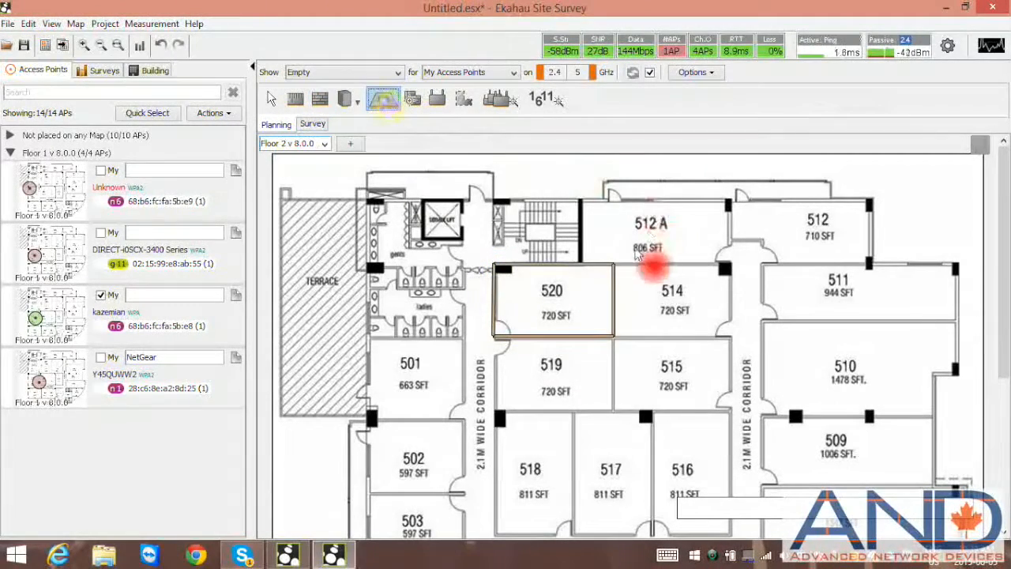
left_click(615, 266)
left_click(726, 267)
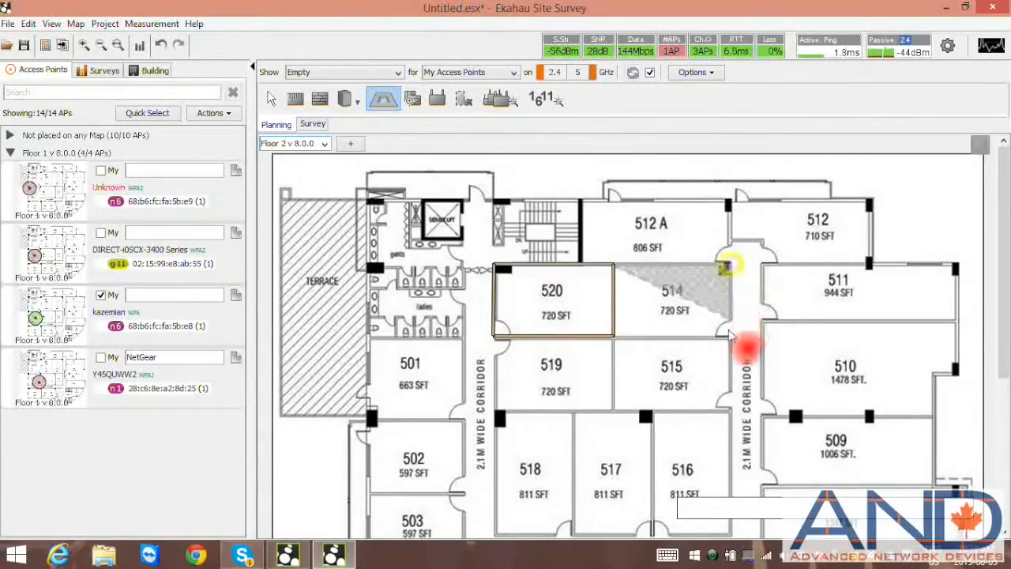
left_click(730, 335)
left_click(615, 336)
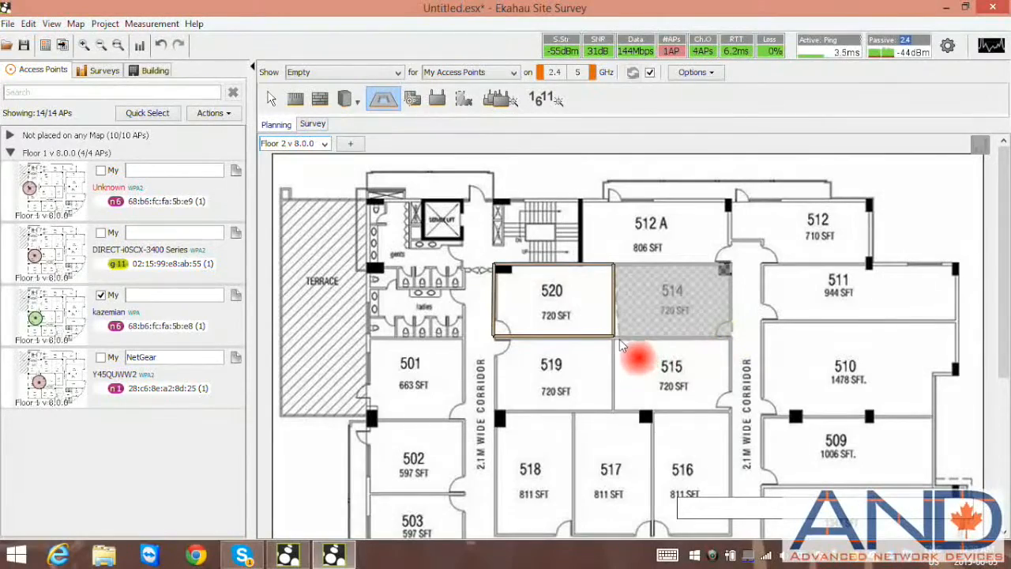
double_click(614, 339)
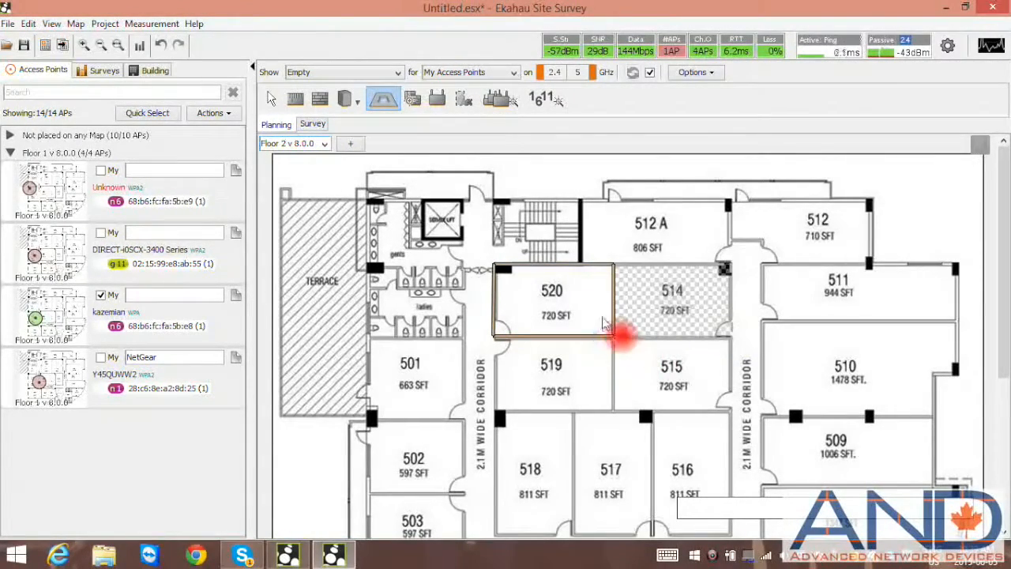
- In the other open project, draw dry walls enclosing room 520 on its Floor 2 map
left_click(291, 557)
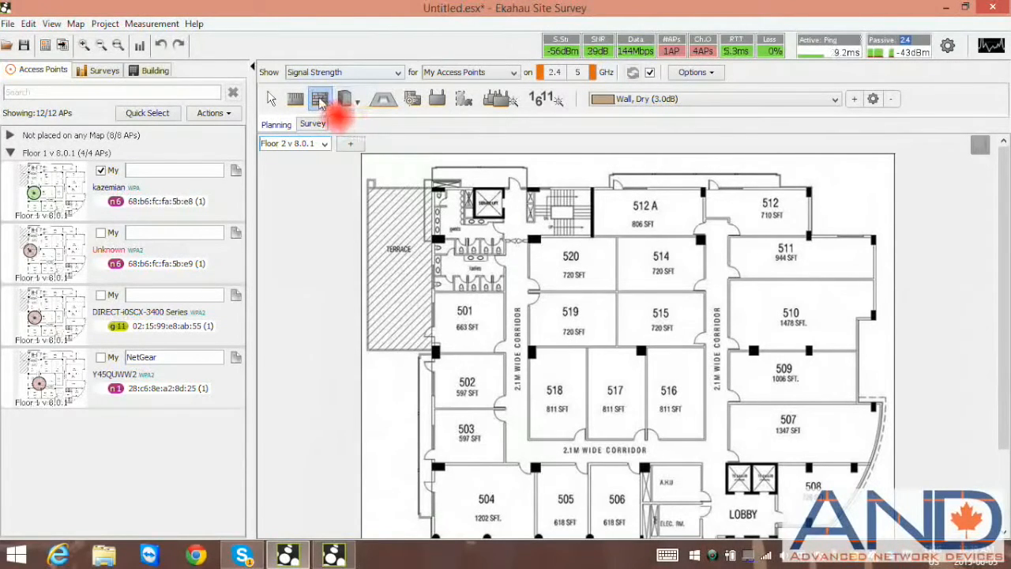
left_click(529, 237)
left_click(615, 239)
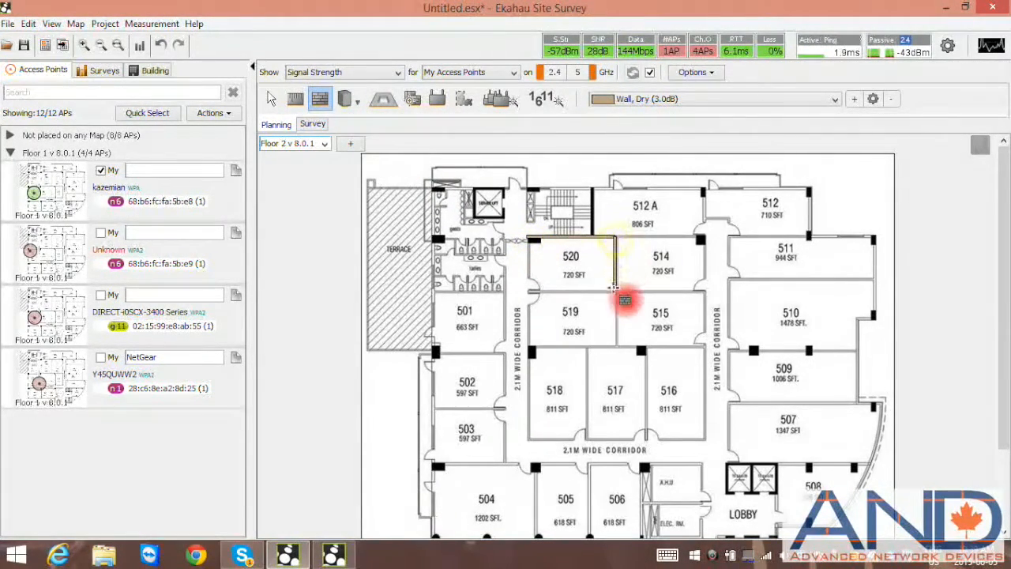
left_click(615, 294)
left_click(529, 294)
left_click(530, 239)
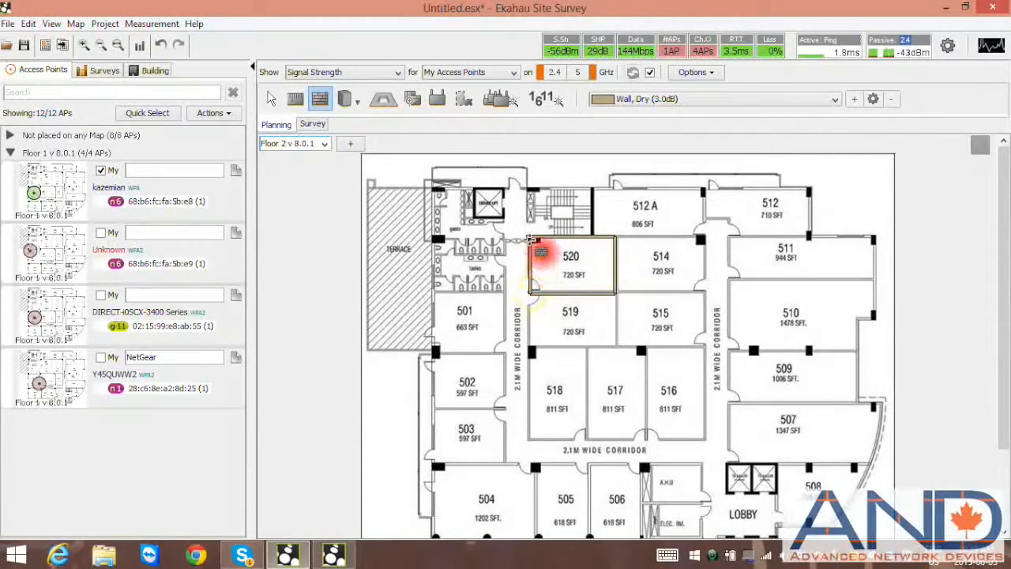
- Draw an attenuation area covering room 514 in that project's Floor 2 map
left_click(383, 98)
left_click(616, 239)
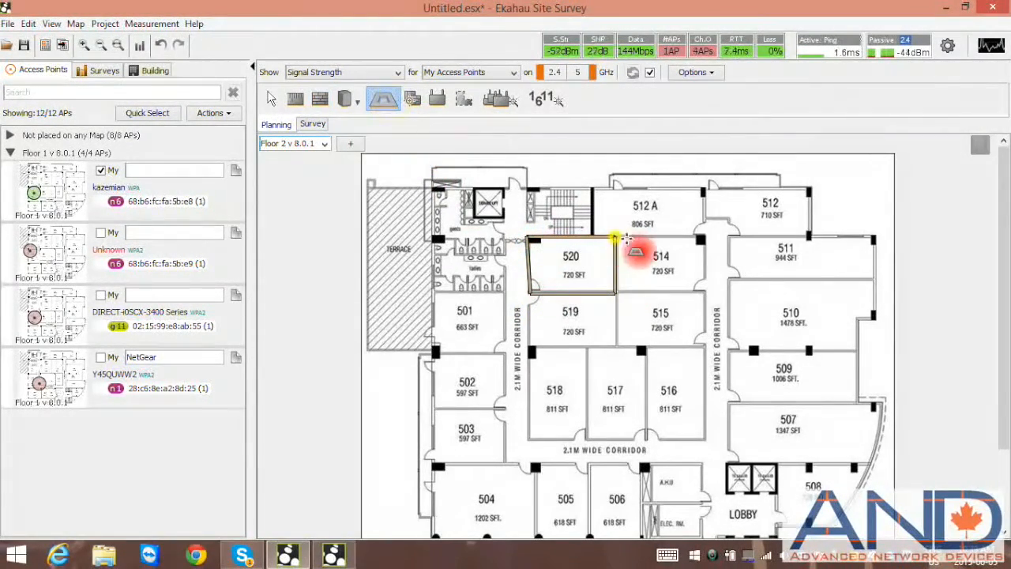
left_click(702, 237)
left_click(701, 292)
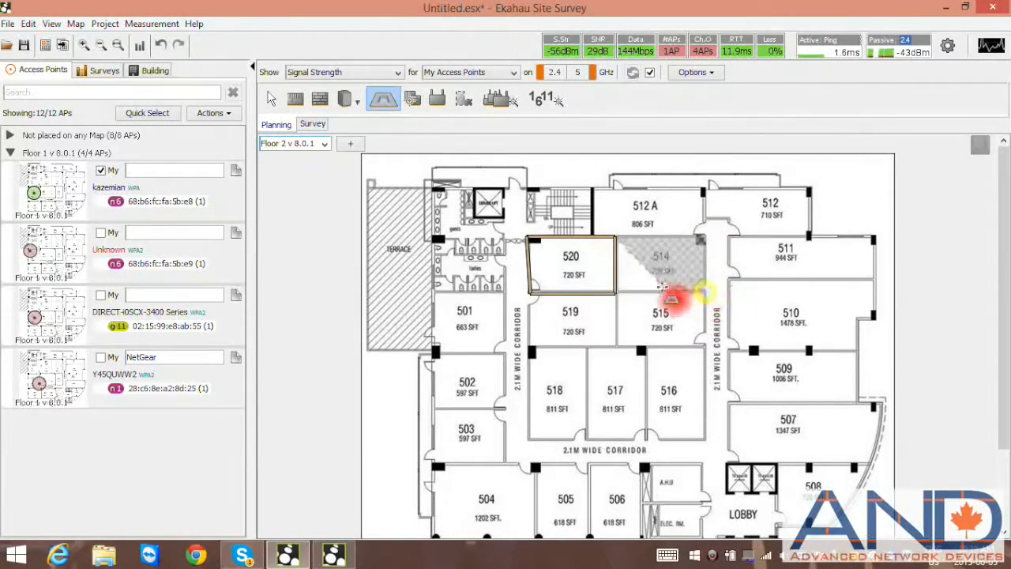
double_click(617, 293)
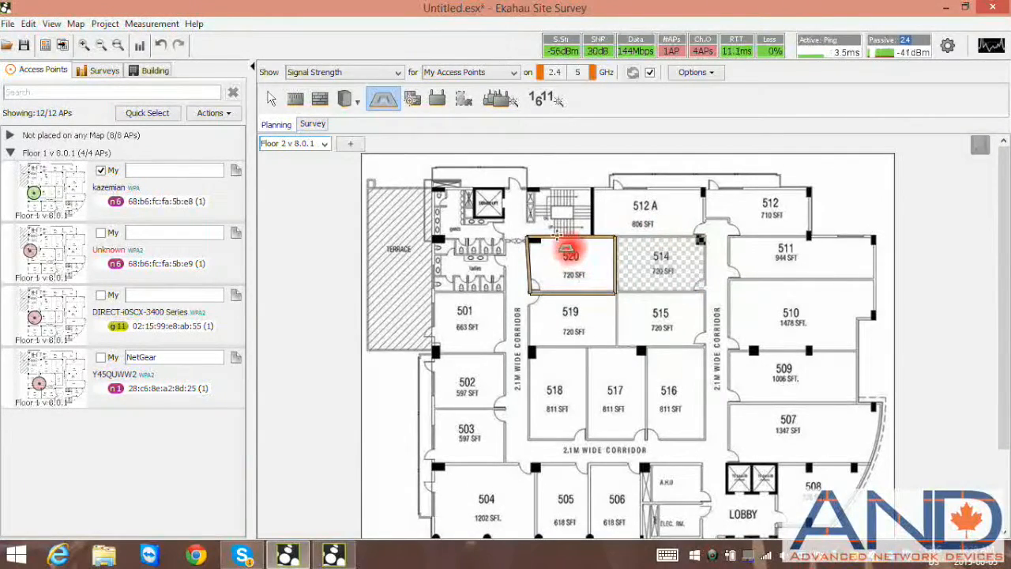
- Switch both open projects to their Floor 1 maps
left_click(323, 144)
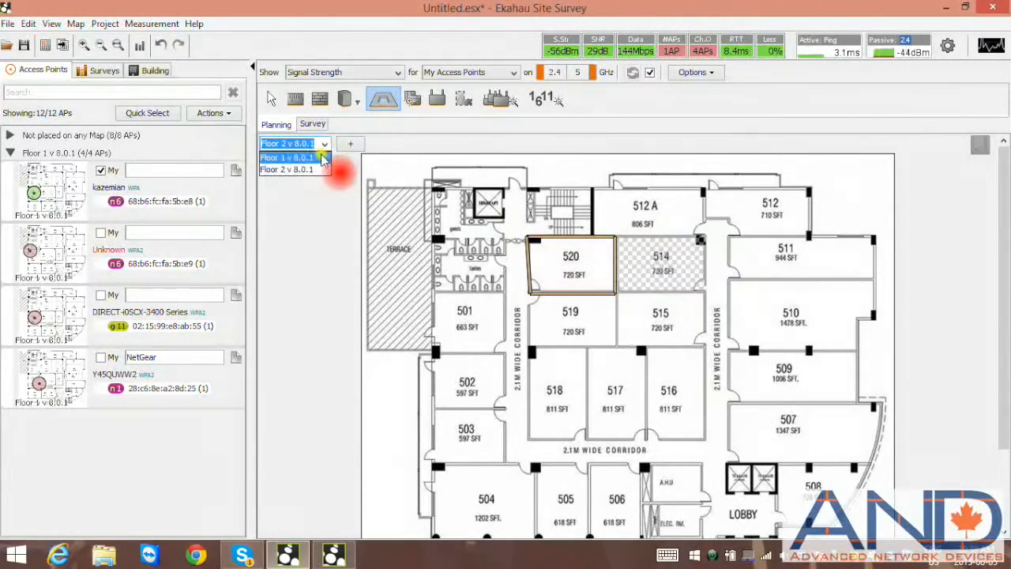
left_click(312, 157)
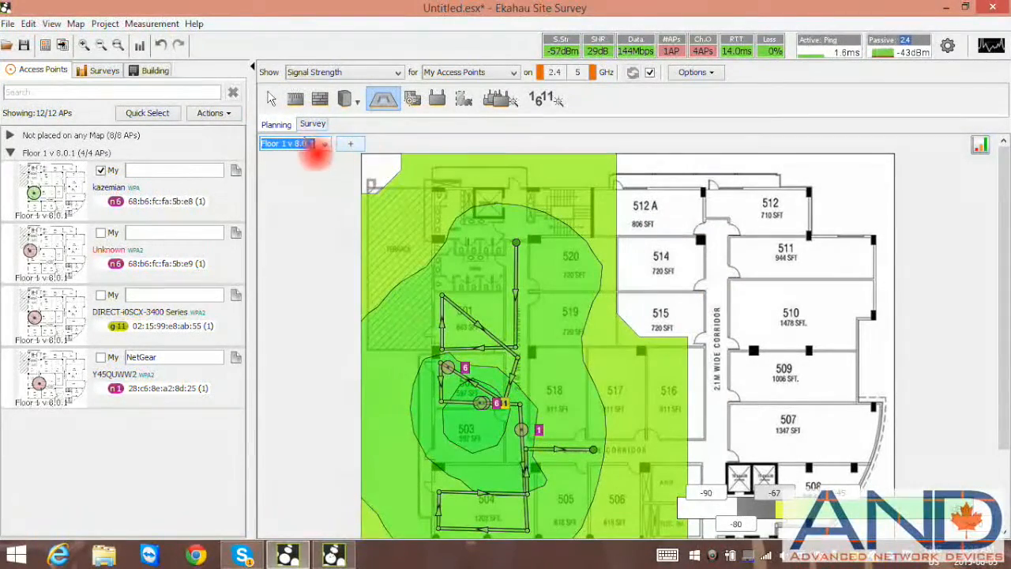
left_click(333, 555)
left_click(324, 145)
left_click(314, 158)
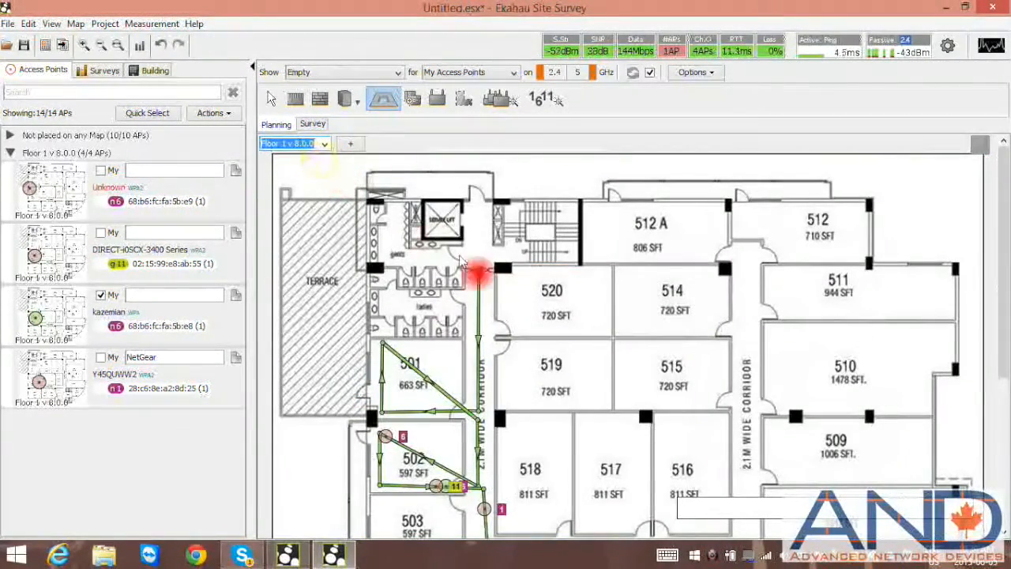
- Display the Data Rate heatmap on Floor 1 and open the visualization options
left_click(398, 72)
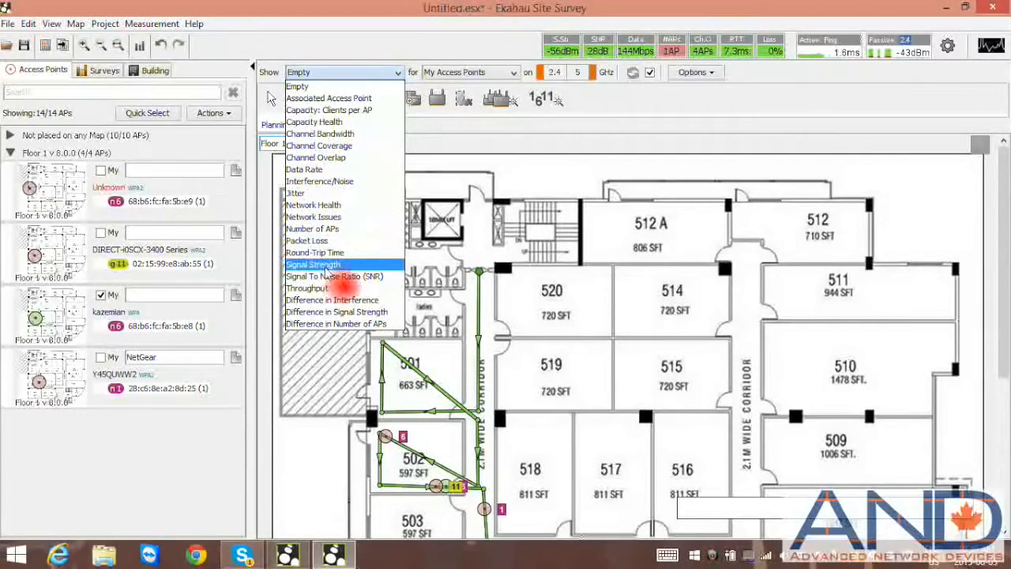
left_click(325, 170)
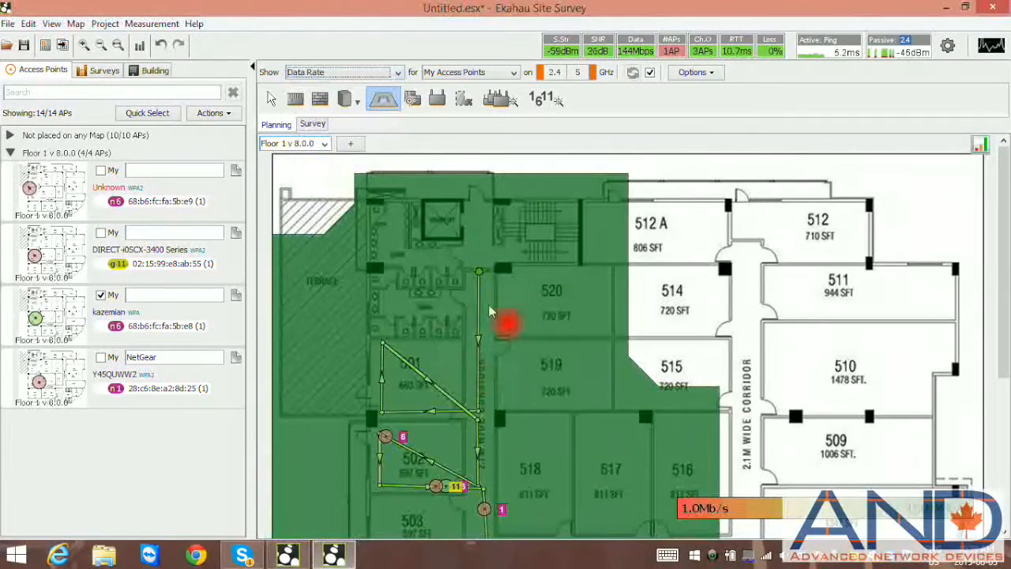
left_click(713, 73)
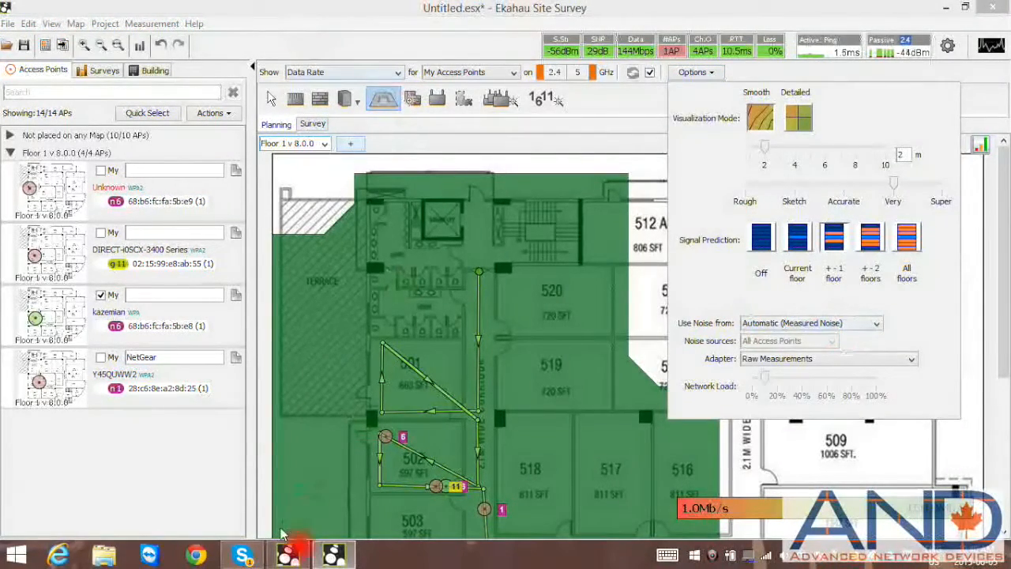
- In the other project, display the Data Rate heatmap and open its visualization options
left_click(290, 557)
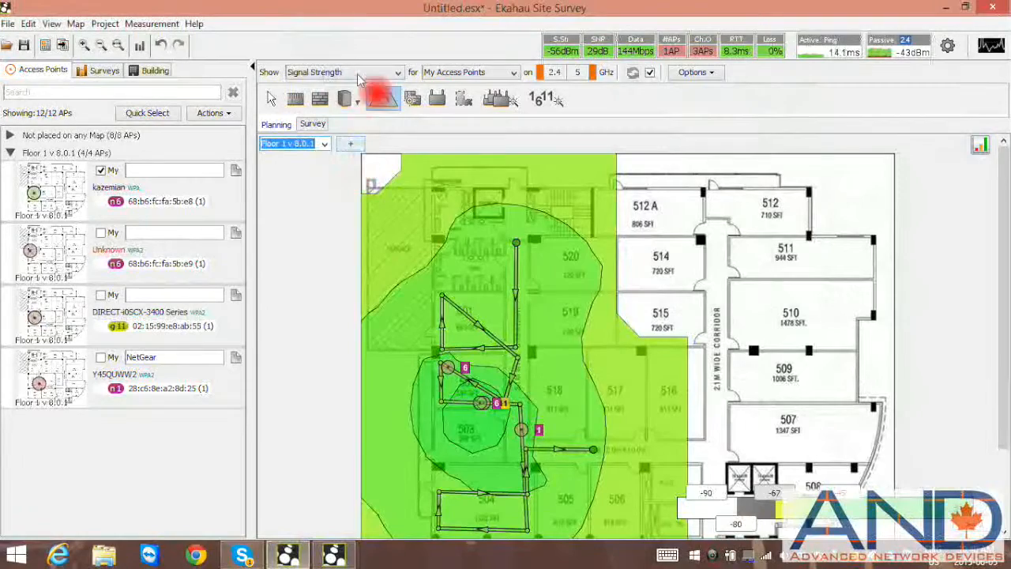
left_click(399, 73)
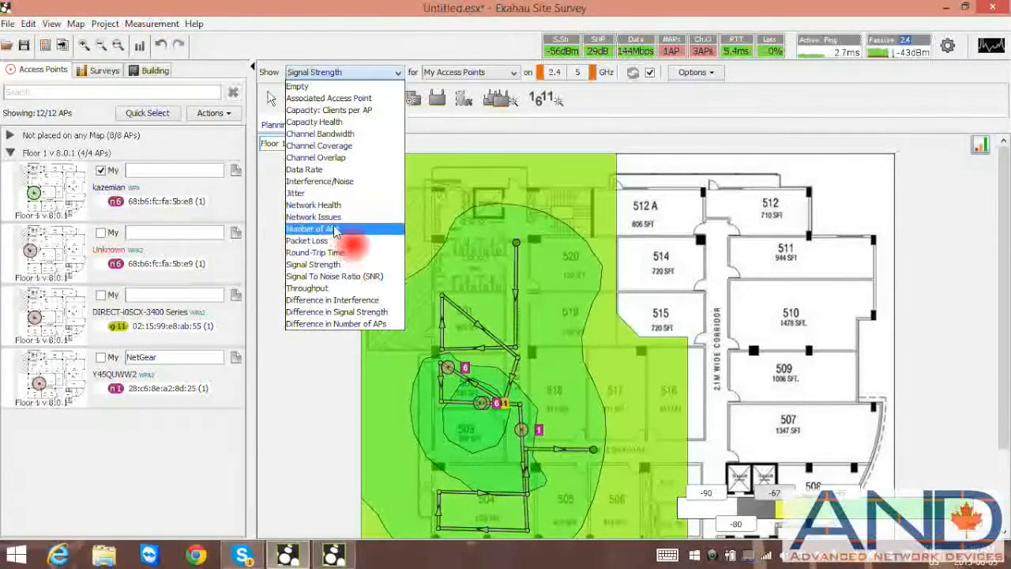
left_click(340, 169)
left_click(693, 73)
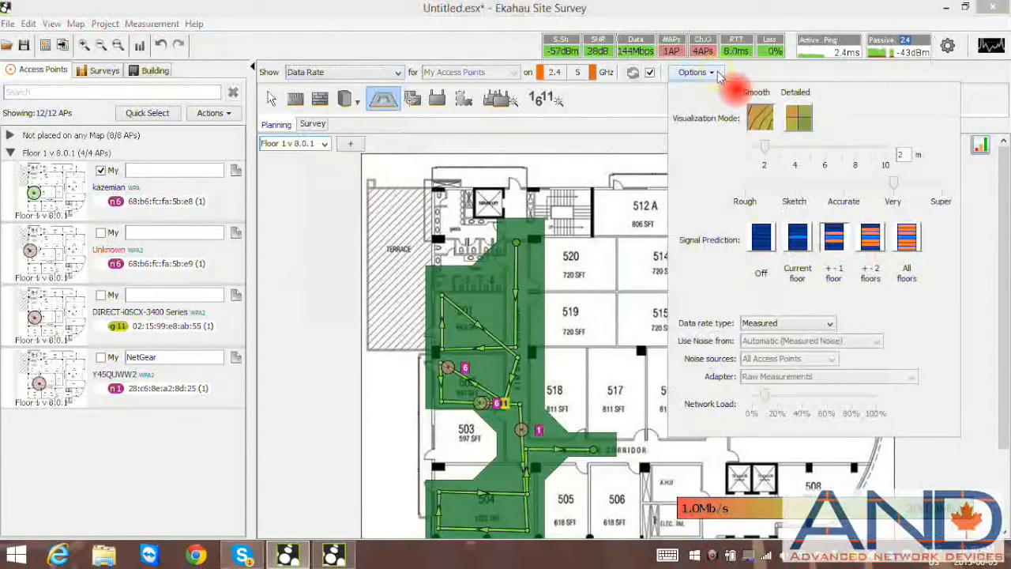
- Set the data rate type to Simulated
left_click(799, 325)
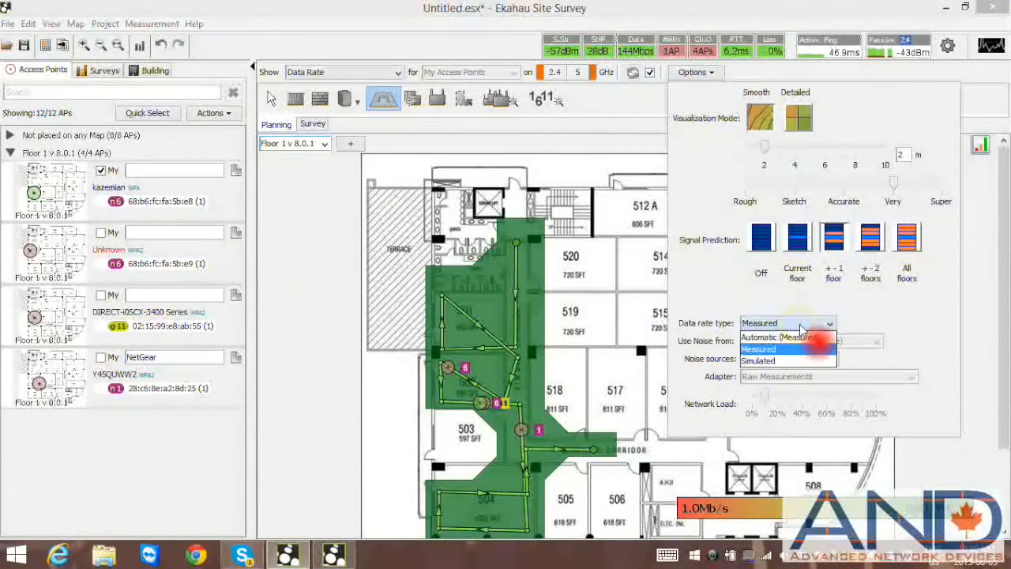
left_click(774, 360)
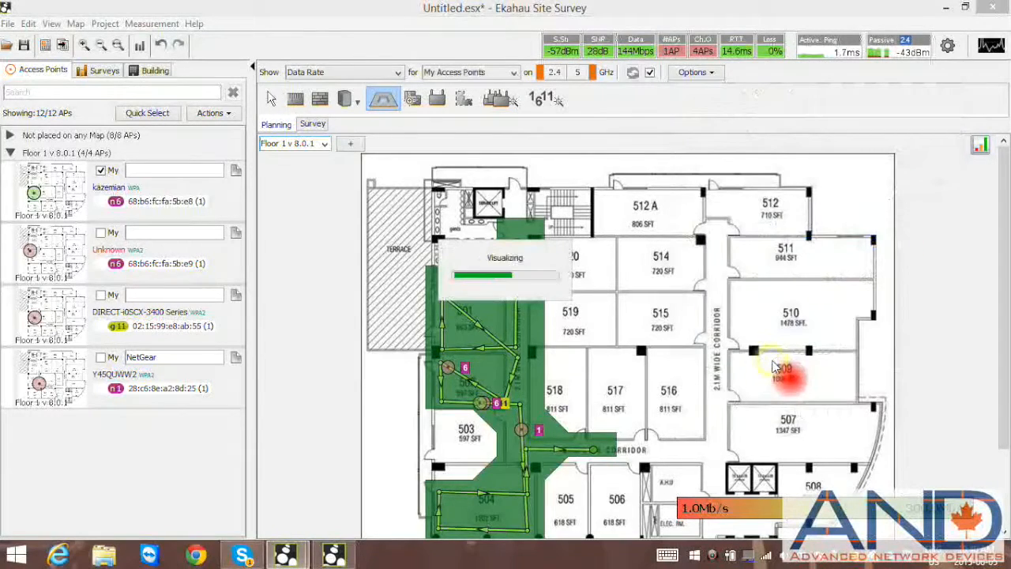
- Set the data rate type back to Measured
left_click(710, 72)
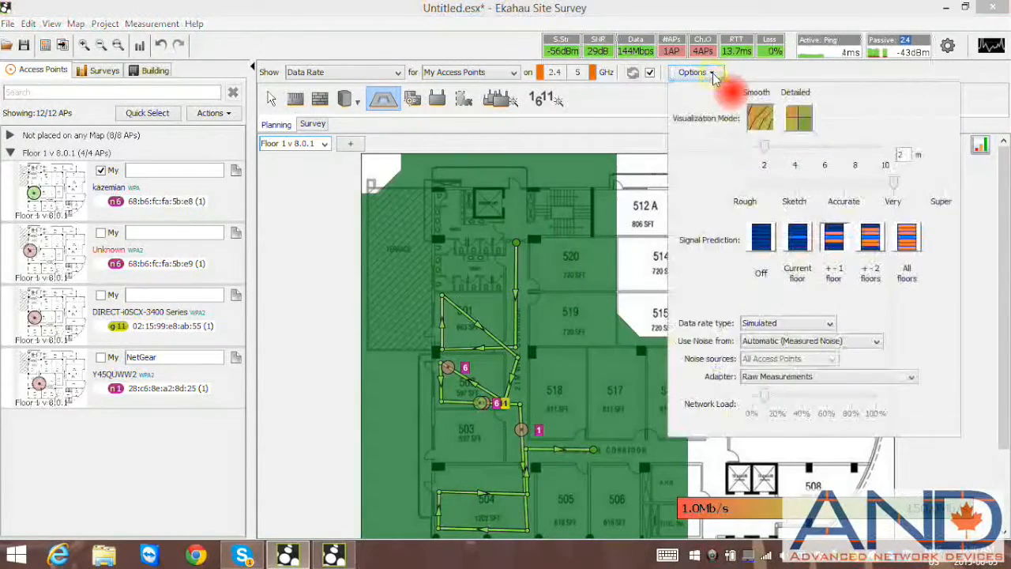
left_click(817, 322)
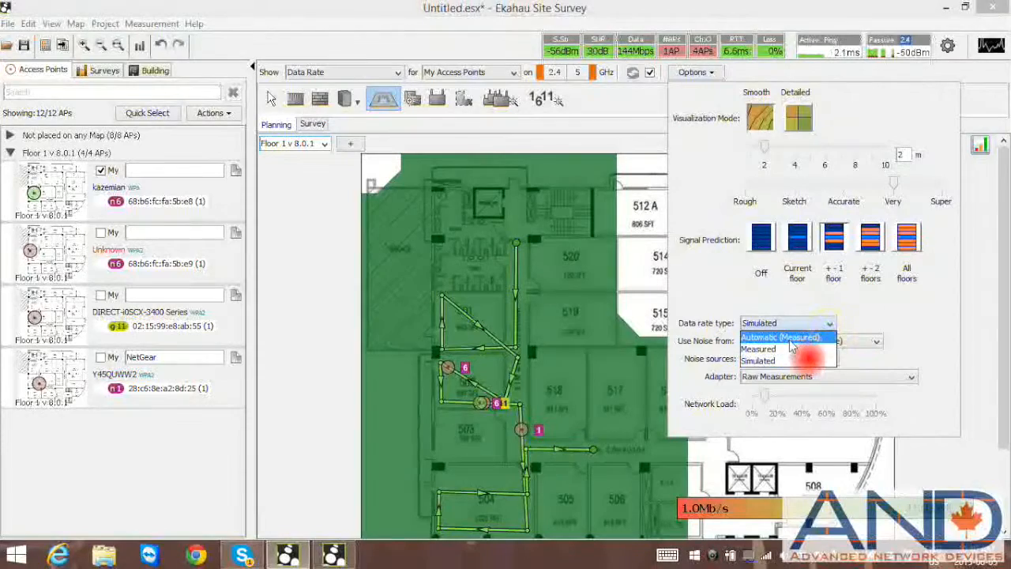
left_click(790, 348)
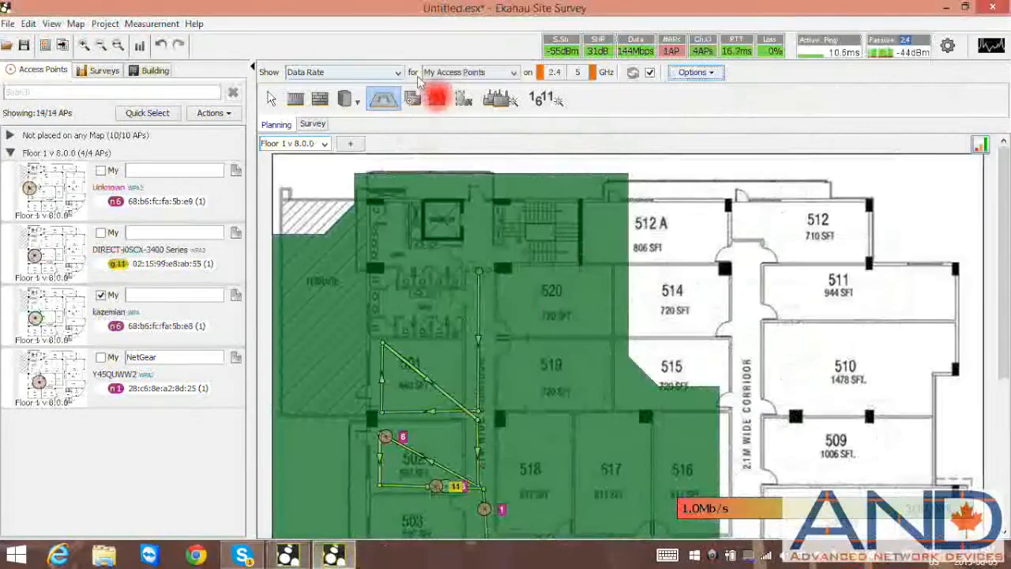
- In the first project, display the Signal To Noise Ratio (SNR) heatmap and open its visualization options
left_click(399, 74)
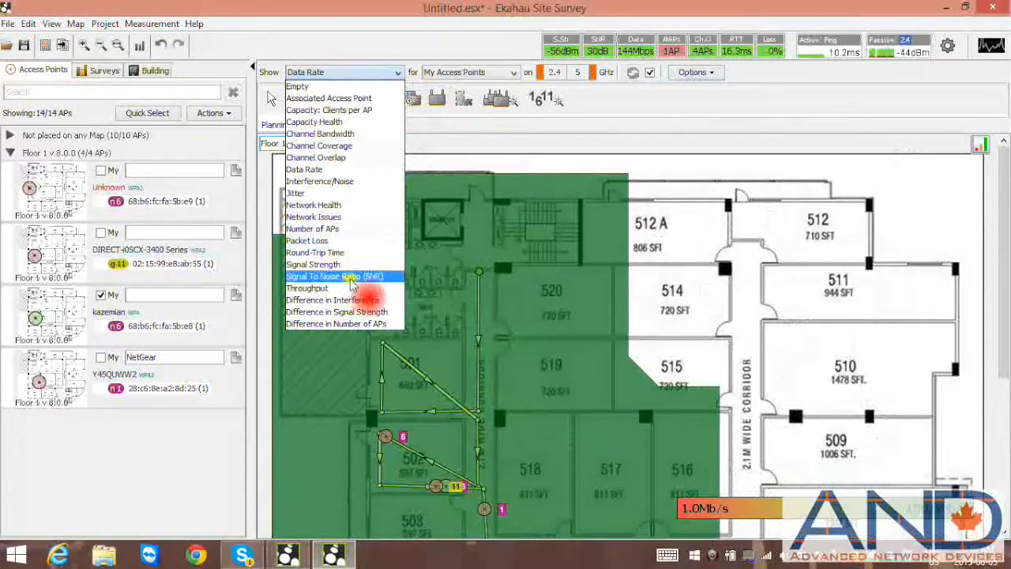
left_click(354, 278)
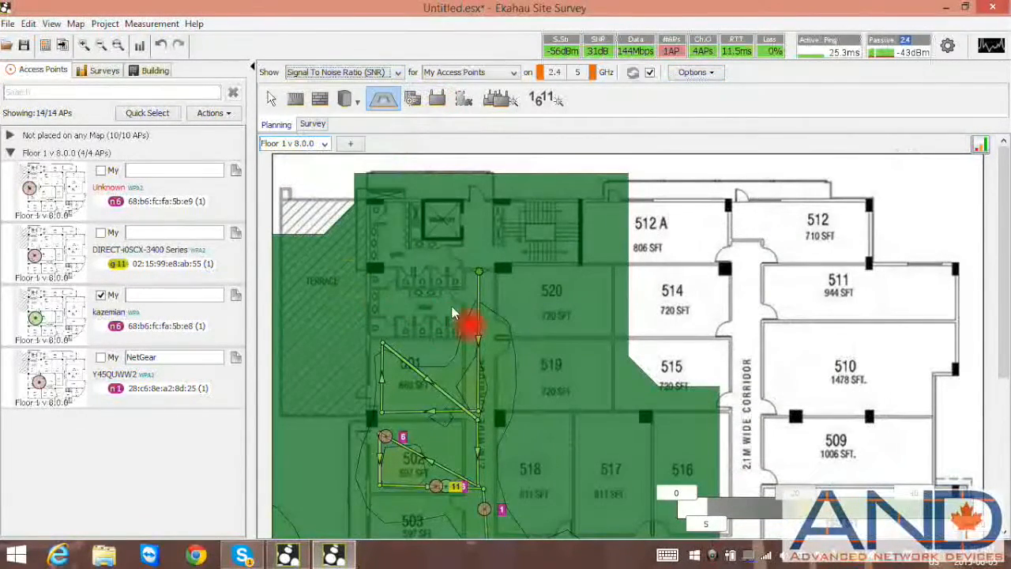
left_click(710, 73)
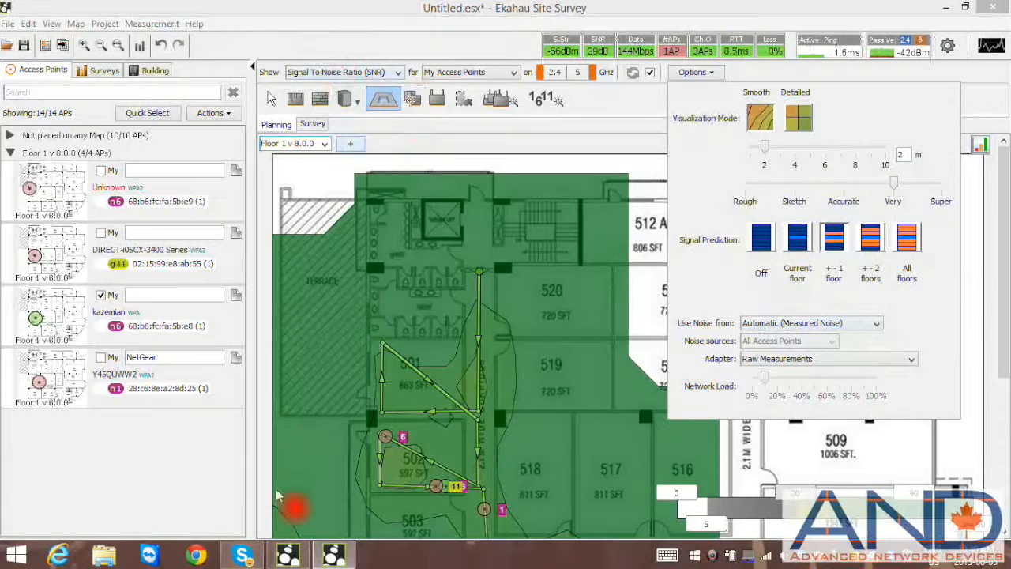
- In the other project, display the Signal To Noise Ratio (SNR) heatmap and open its visualization options
left_click(288, 555)
left_click(395, 100)
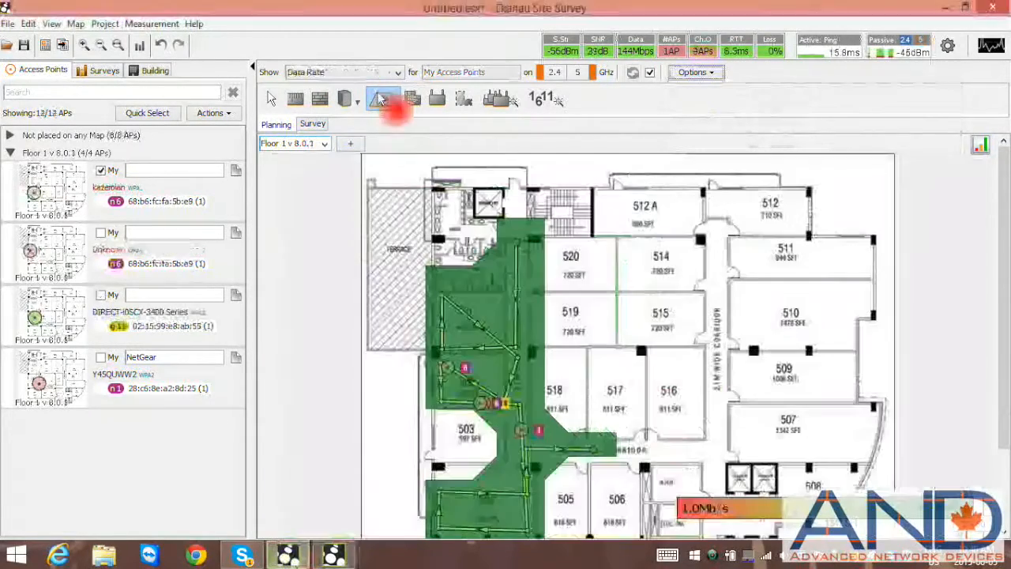
left_click(398, 71)
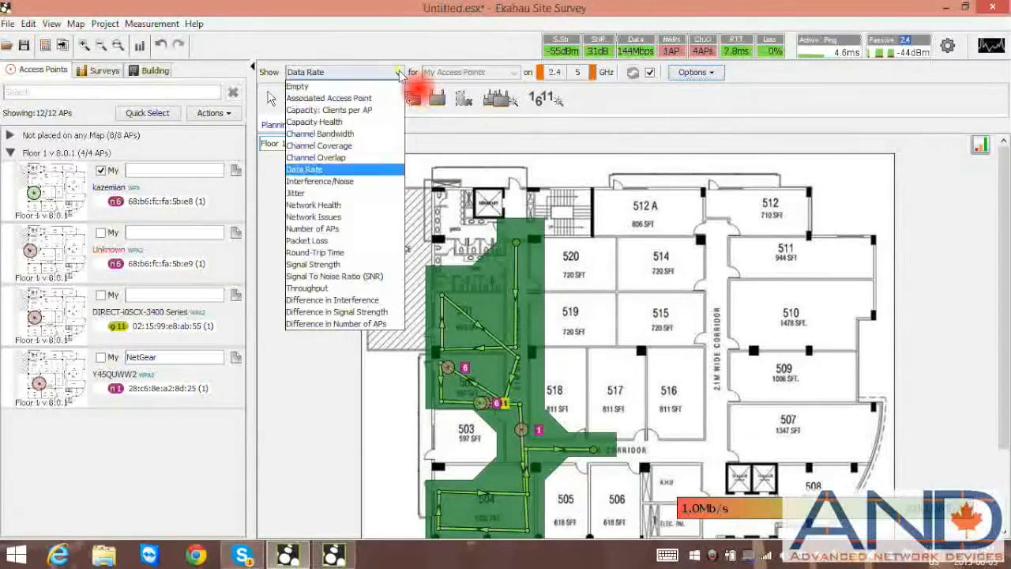
left_click(359, 276)
left_click(711, 73)
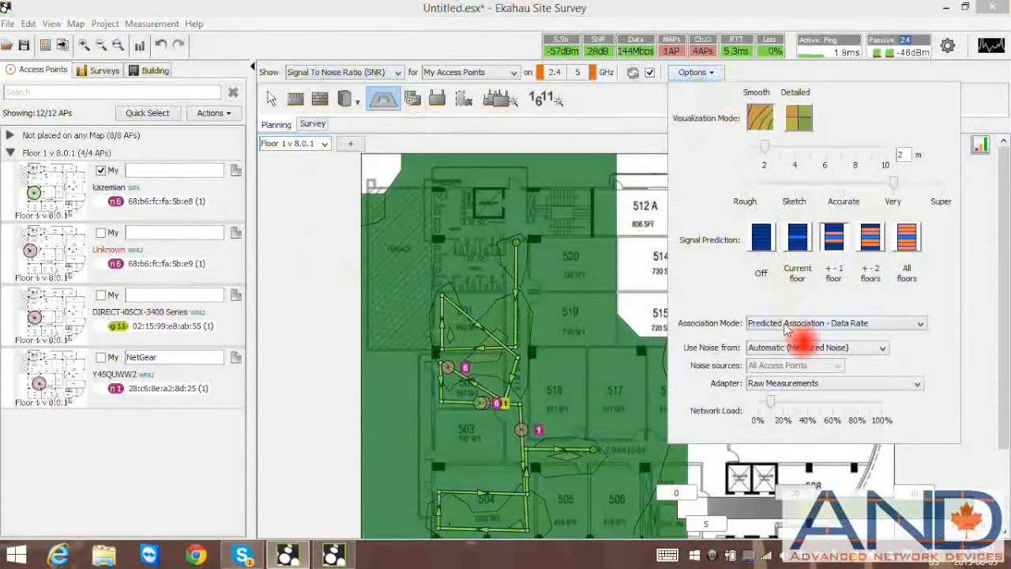
- Set the association mode to Measured Association
left_click(810, 324)
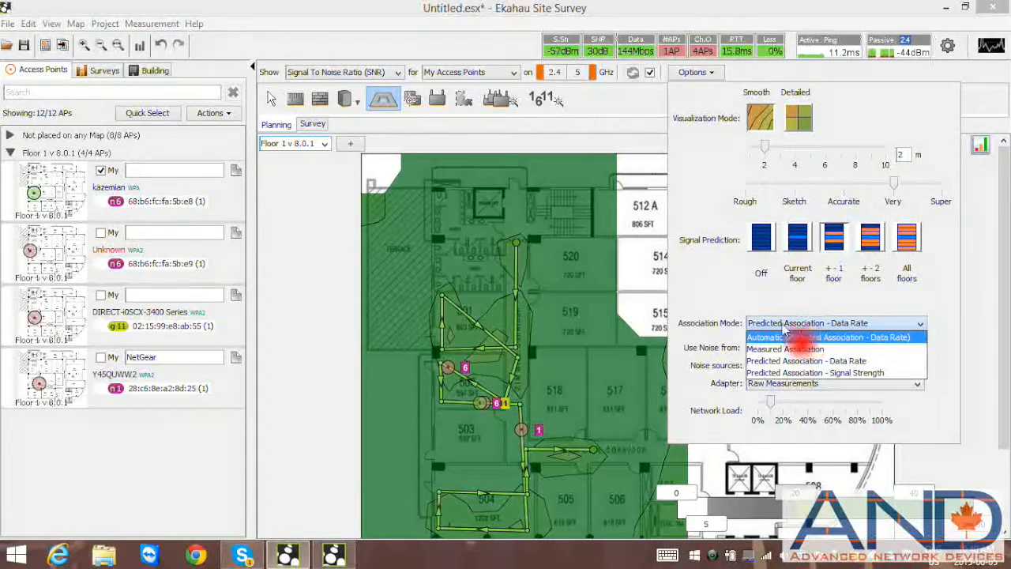
left_click(738, 288)
left_click(797, 322)
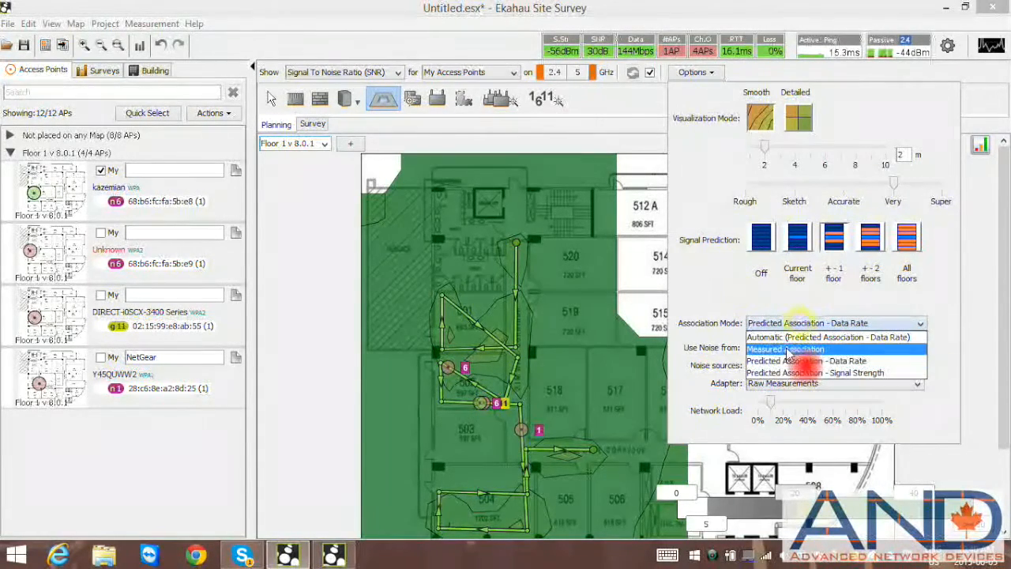
left_click(790, 349)
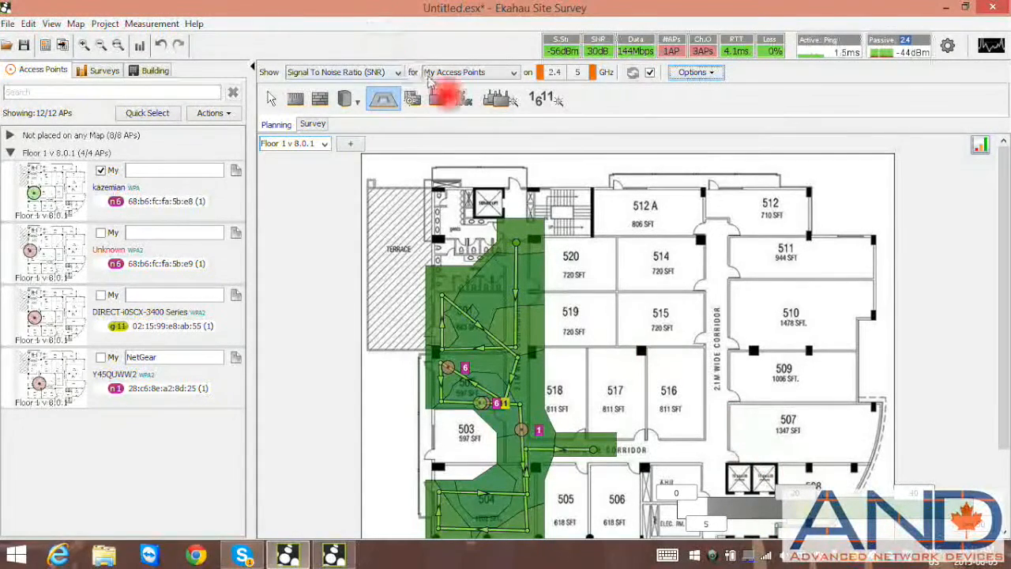
- In the first project, set the heatmap display to Empty
left_click(335, 556)
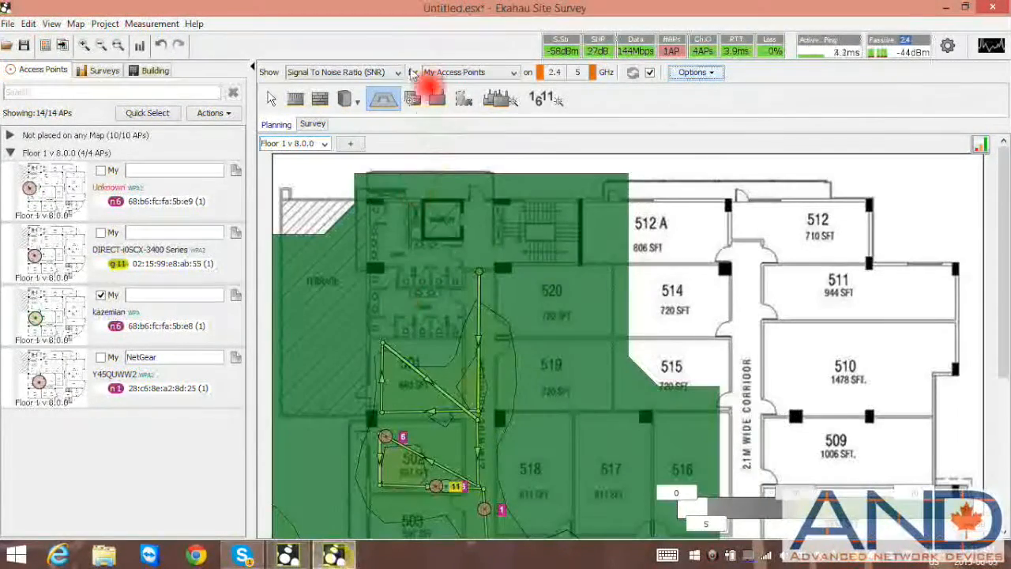
left_click(343, 72)
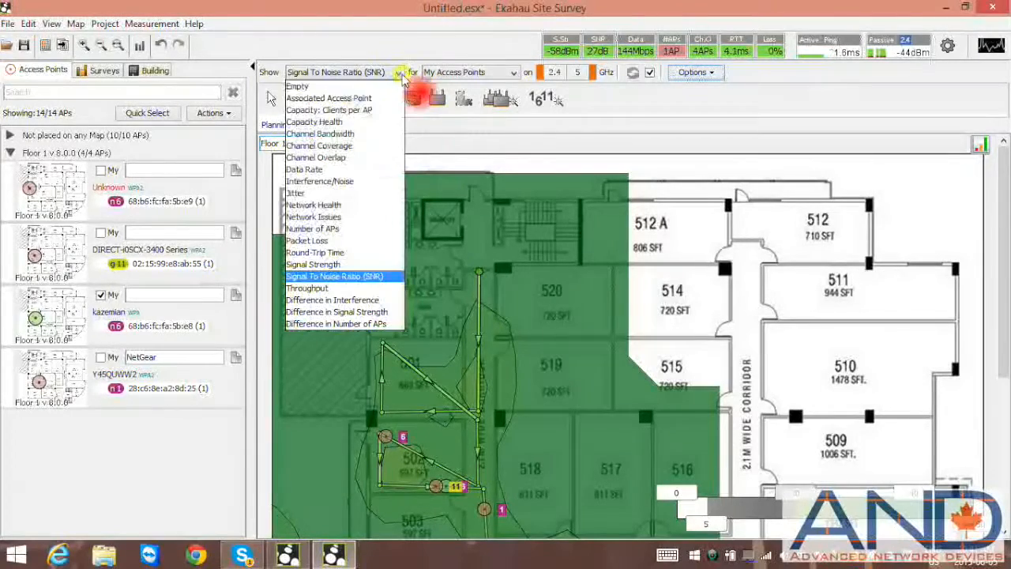
left_click(338, 87)
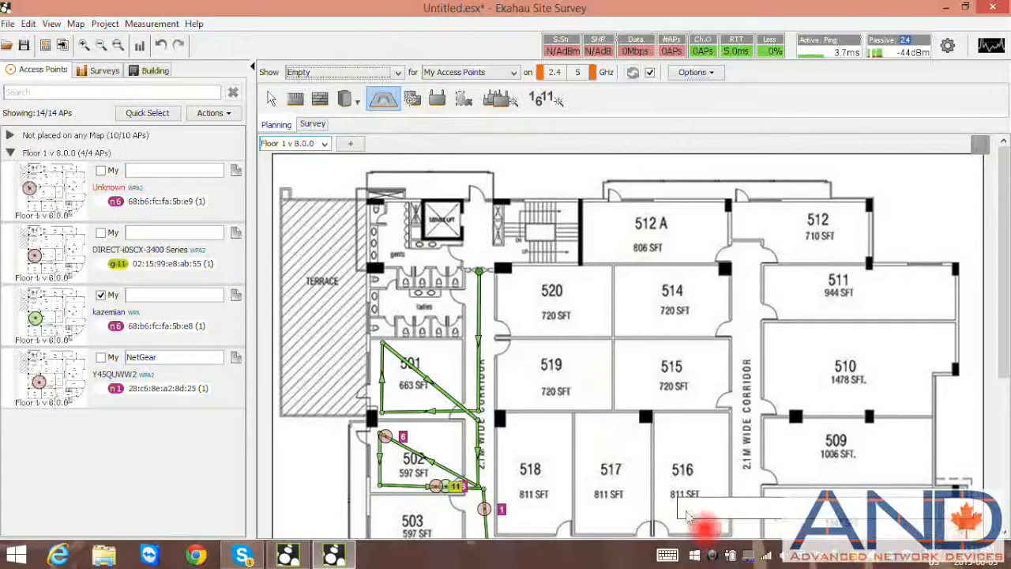
- In the other project, set the heatmap display to Empty
left_click(287, 556)
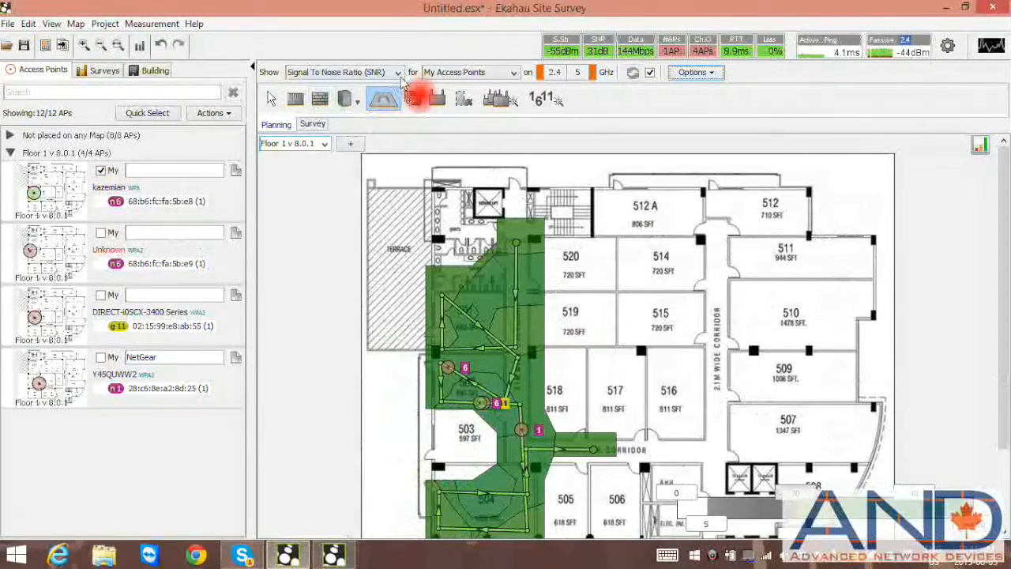
left_click(399, 74)
left_click(339, 84)
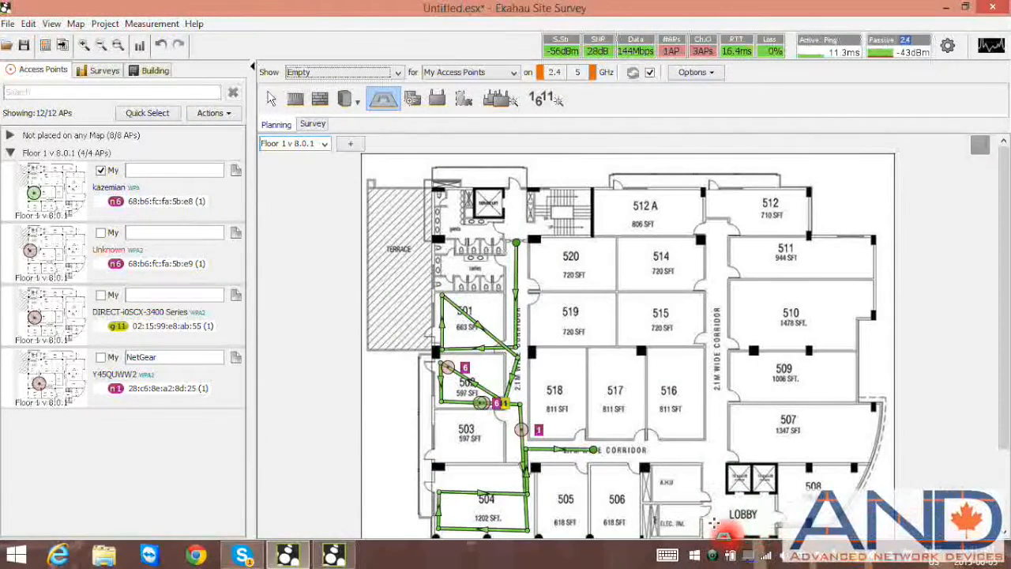
- In the first project, display the Signal Strength heatmap
left_click(334, 555)
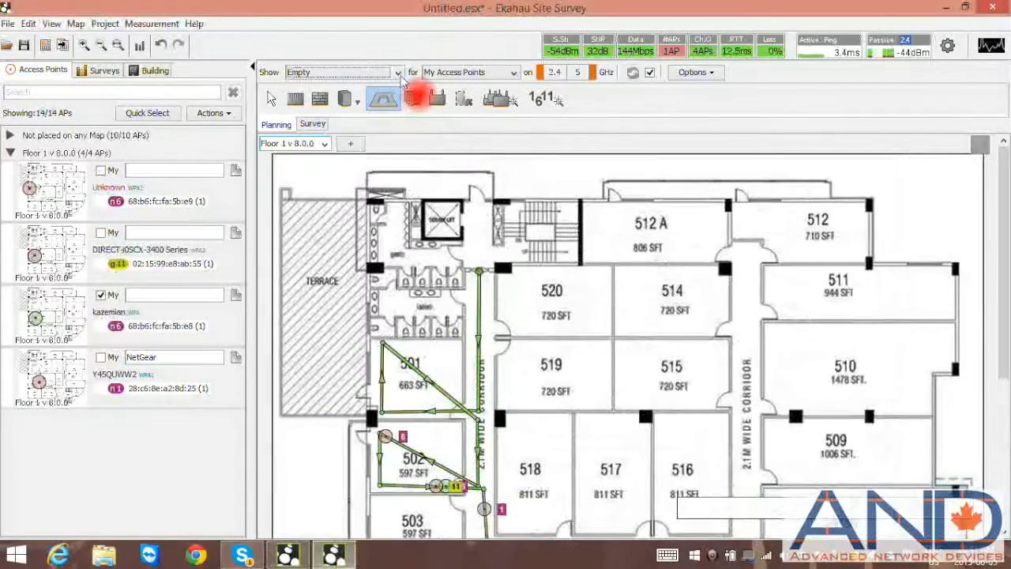
left_click(397, 72)
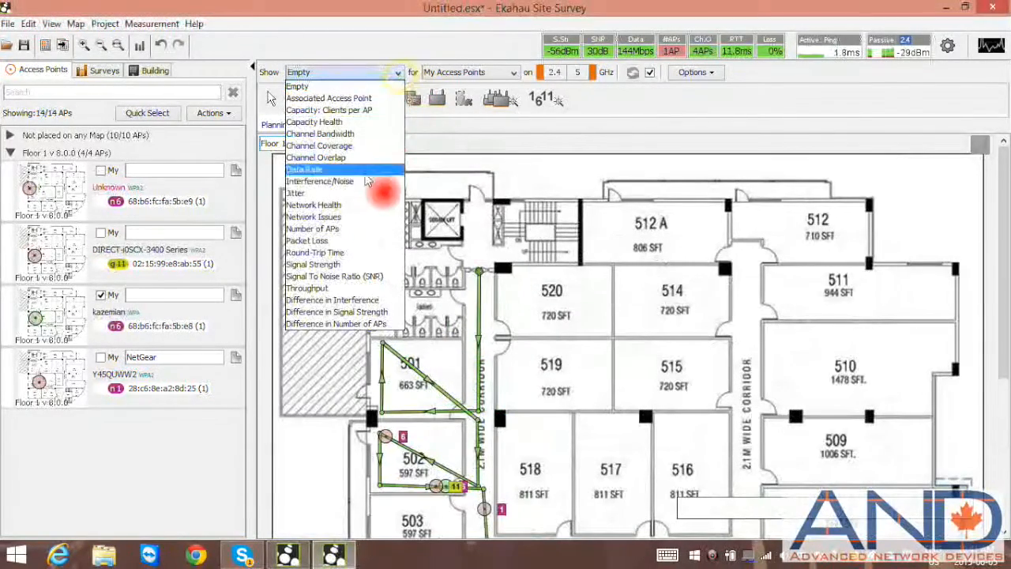
left_click(332, 265)
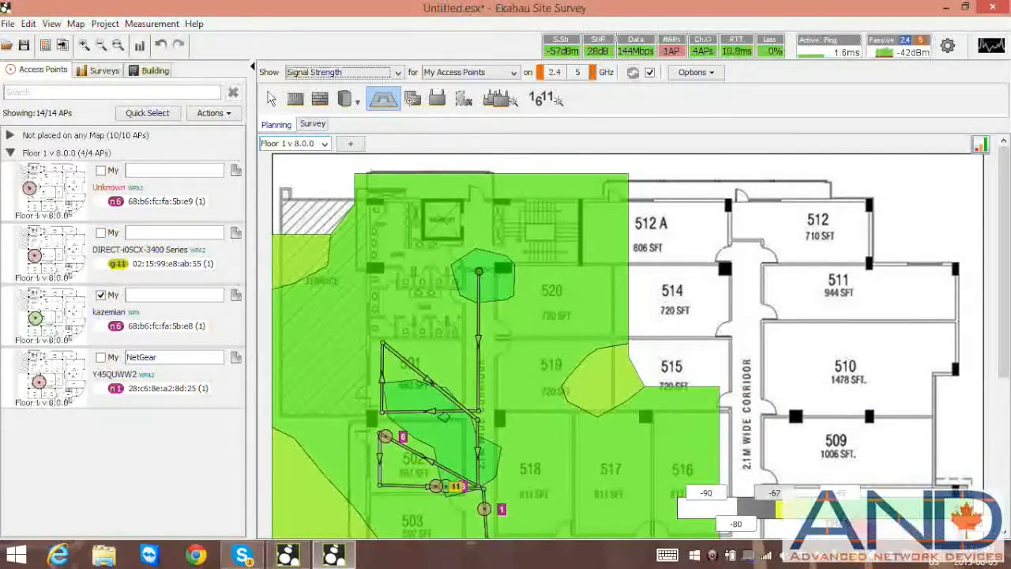
- In the other project, display the Signal Strength heatmap
left_click(288, 556)
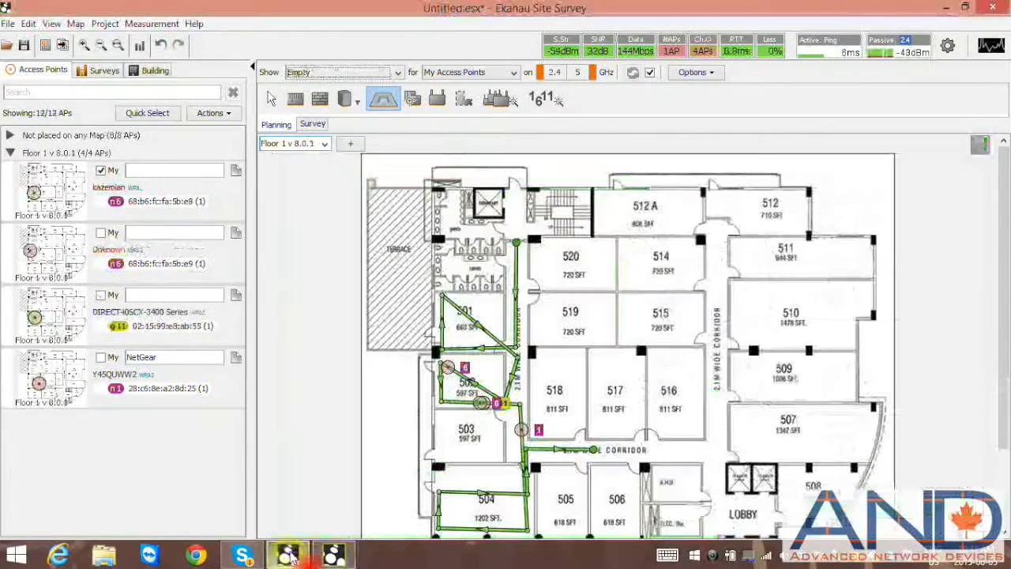
left_click(398, 74)
left_click(347, 249)
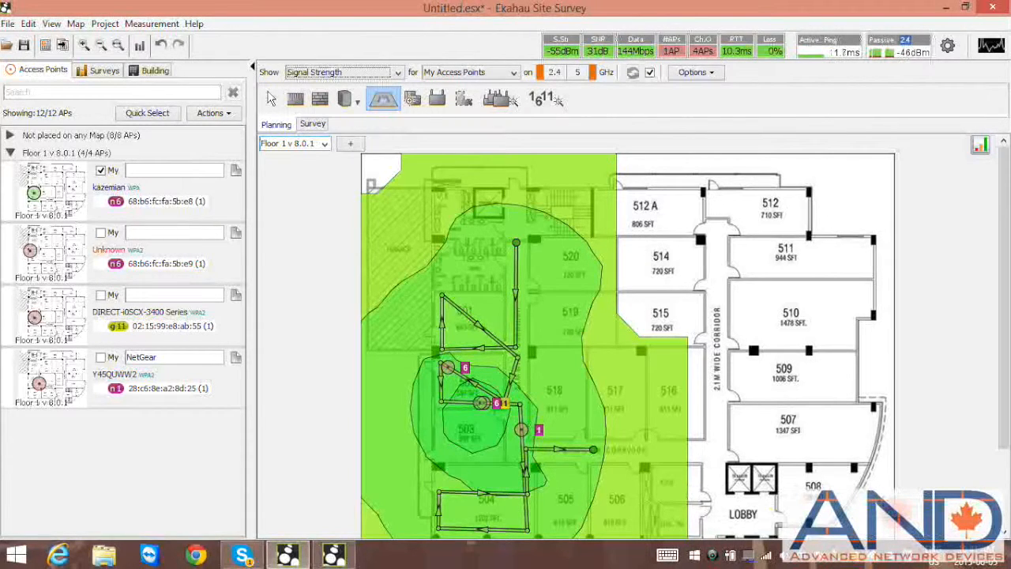
mouse_move(909, 521)
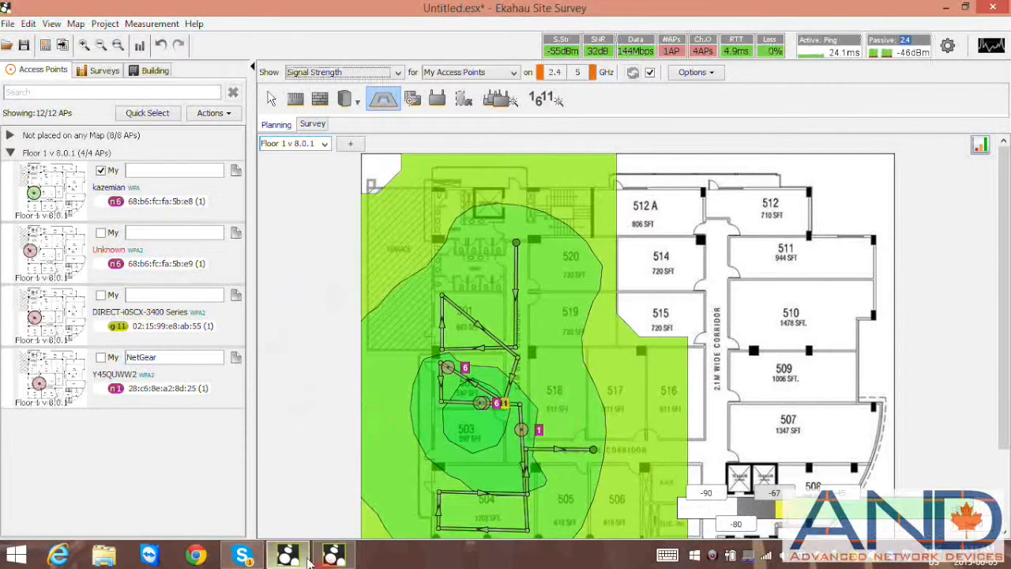
- Inspect the access points' MAC address details and supported rates in both projects
left_click(335, 555)
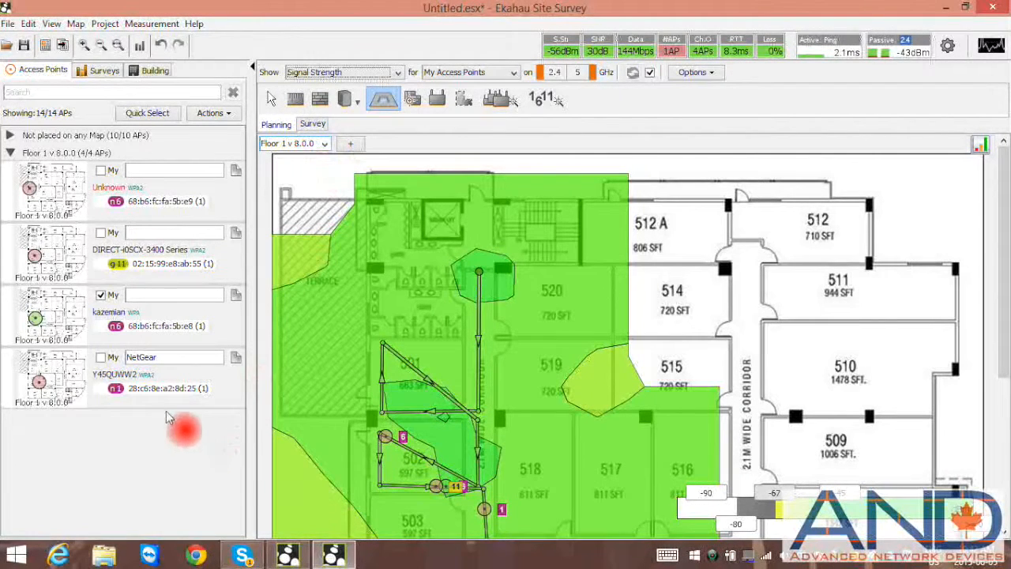
mouse_move(168, 393)
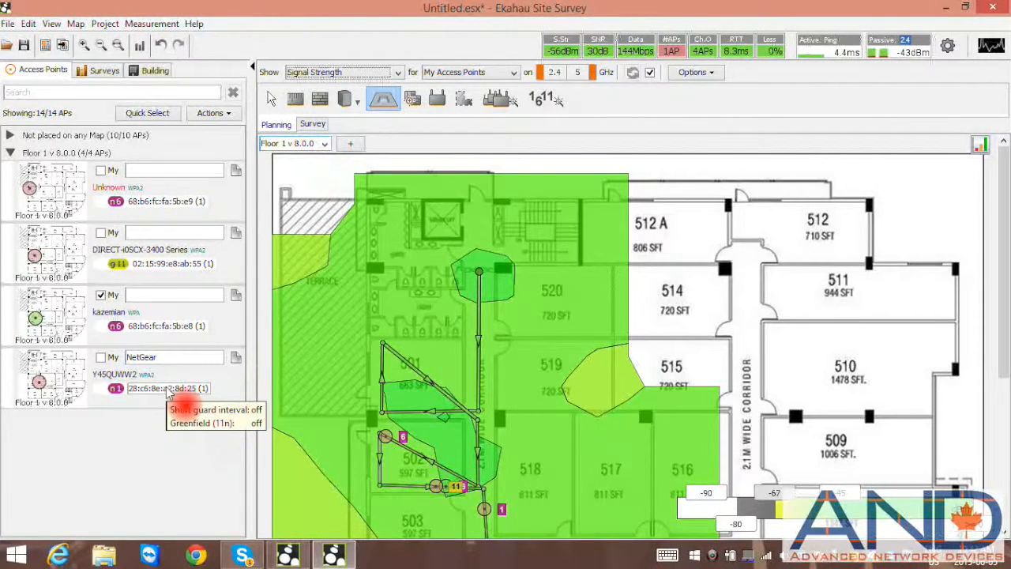
left_click(167, 390)
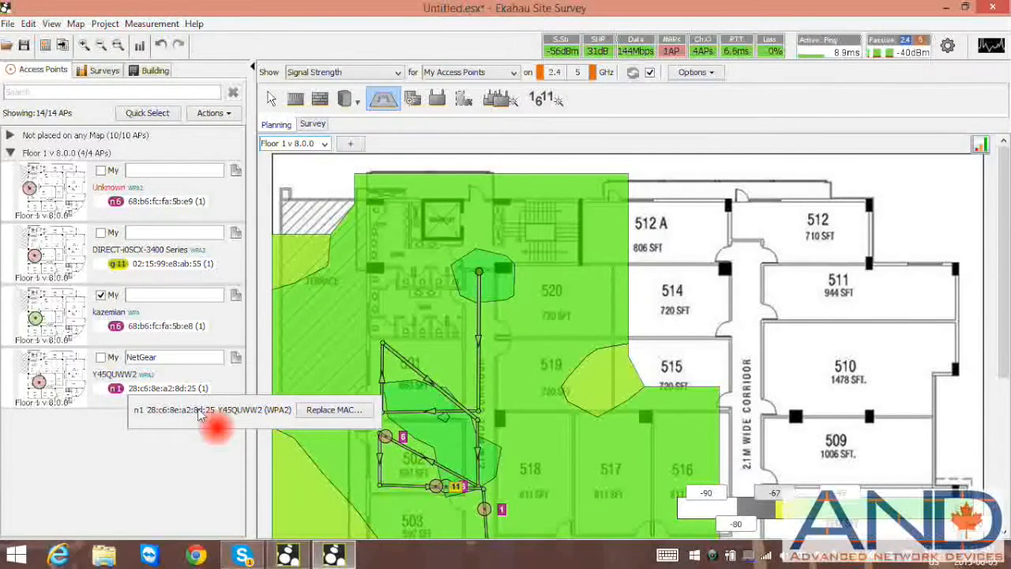
left_click(168, 326)
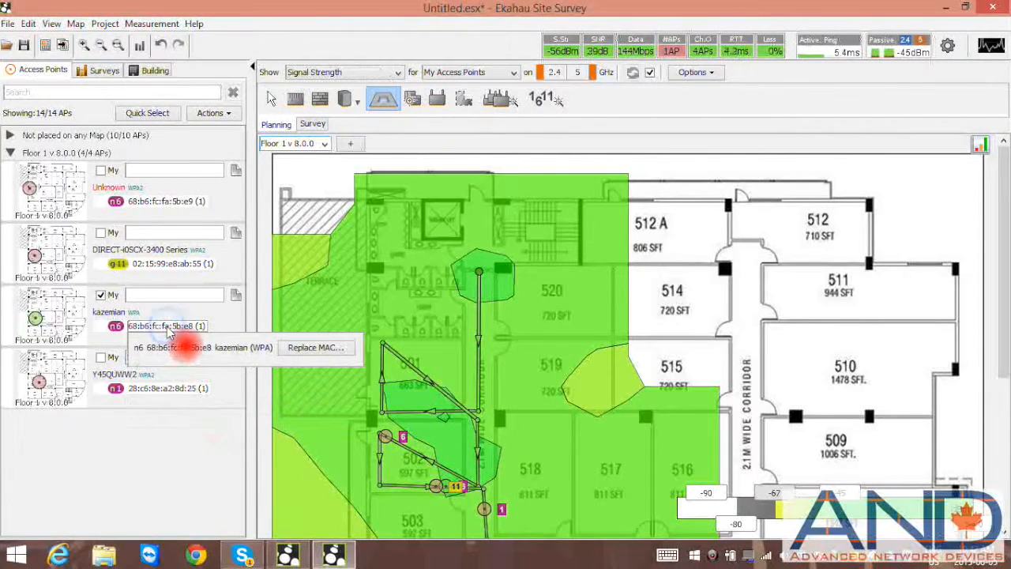
left_click(277, 556)
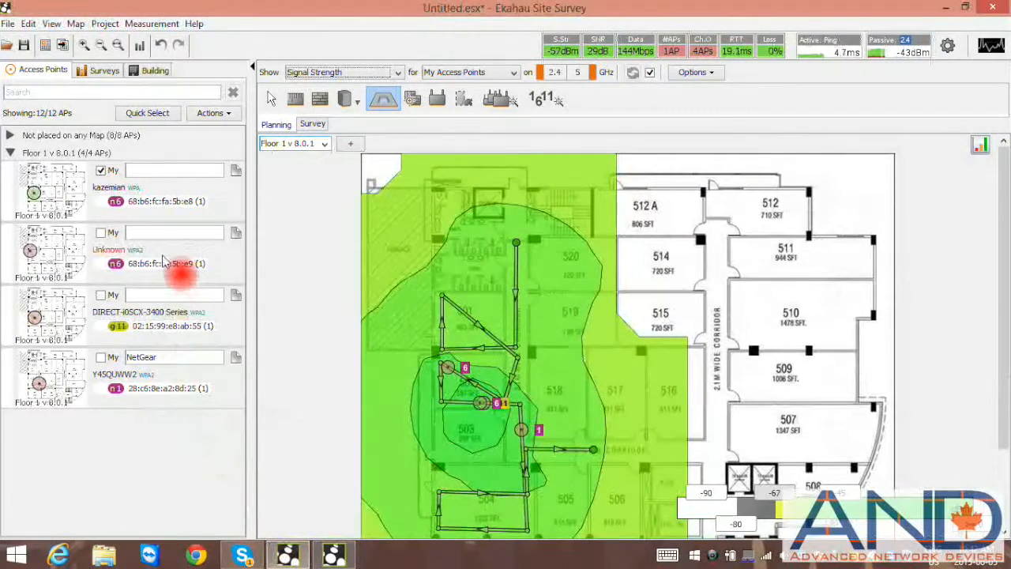
left_click(162, 262)
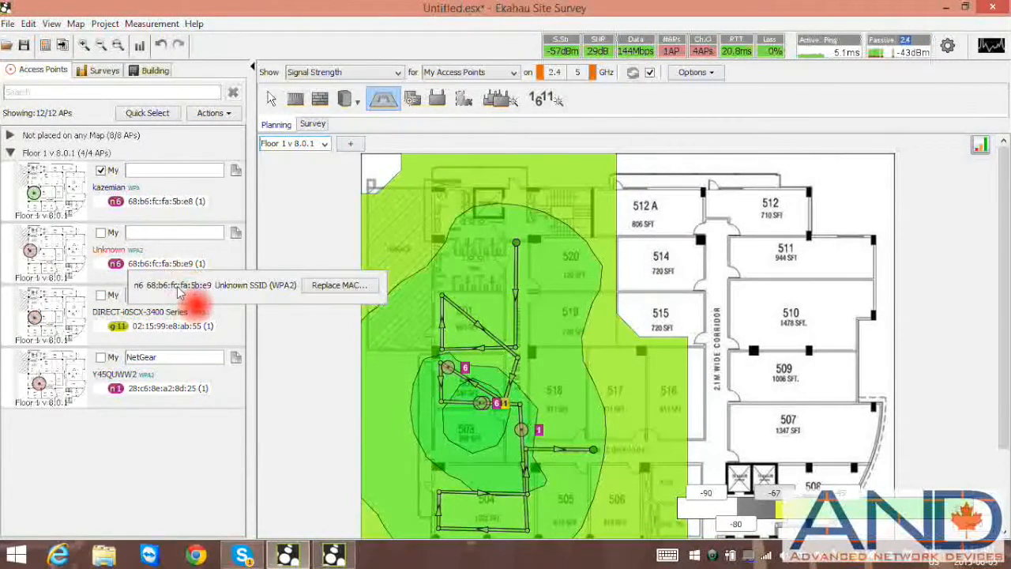
mouse_move(180, 293)
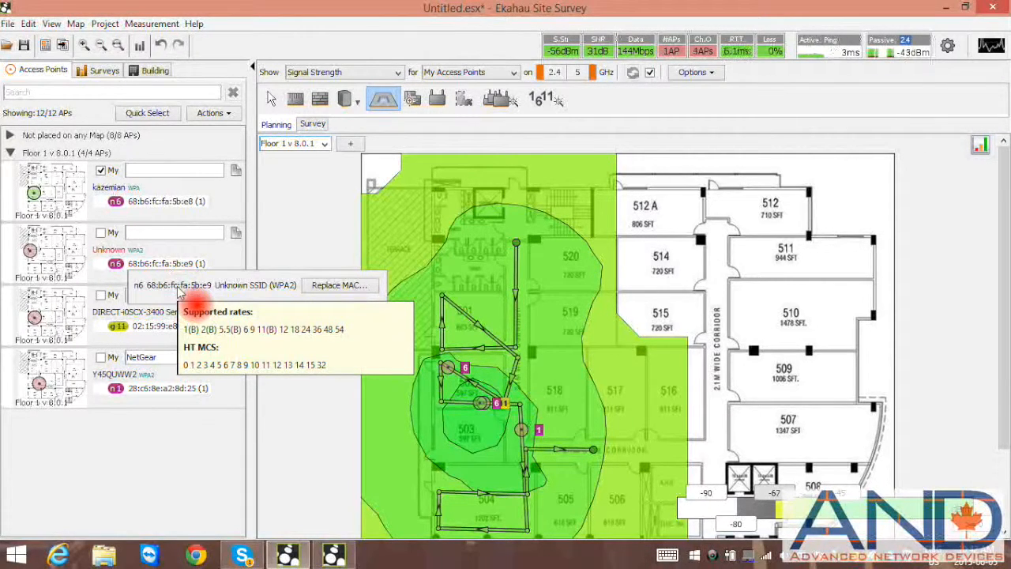
left_click(167, 394)
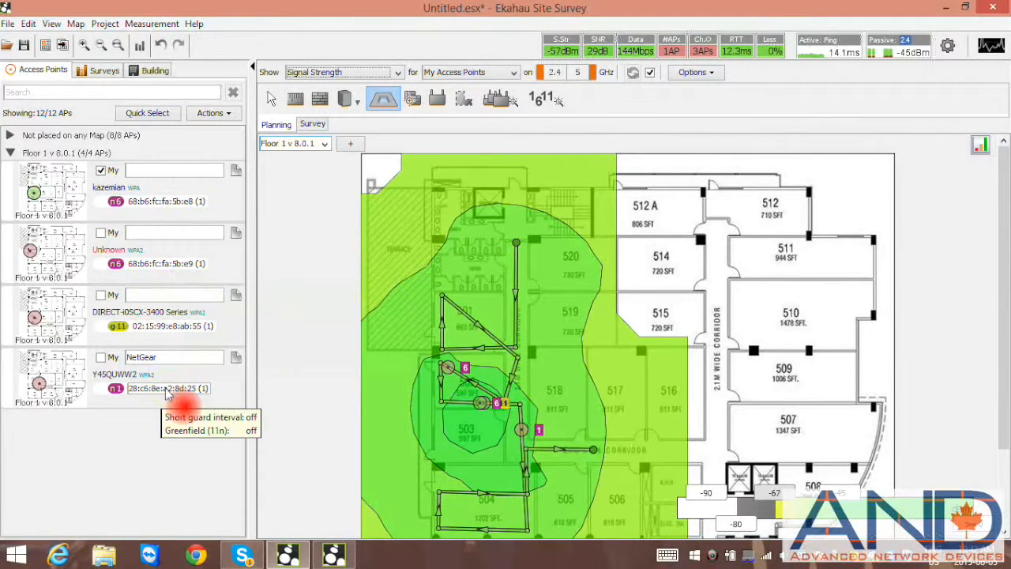
left_click(167, 395)
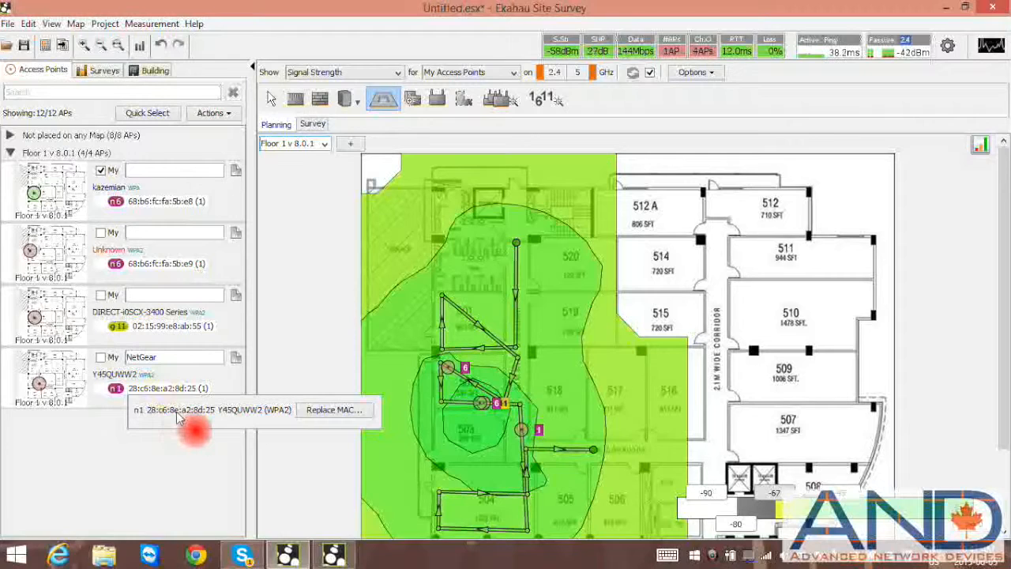
mouse_move(179, 419)
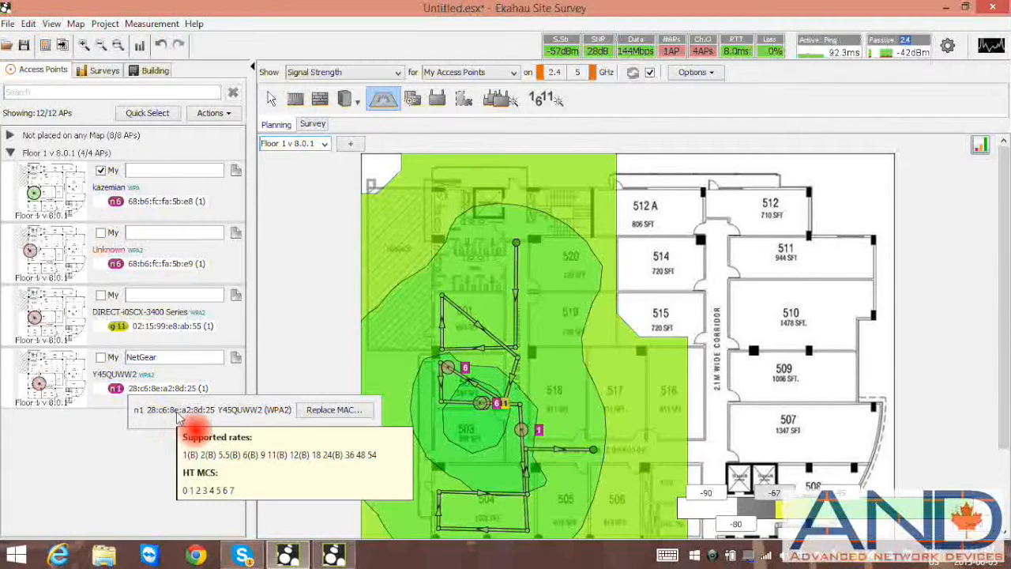
left_click(166, 325)
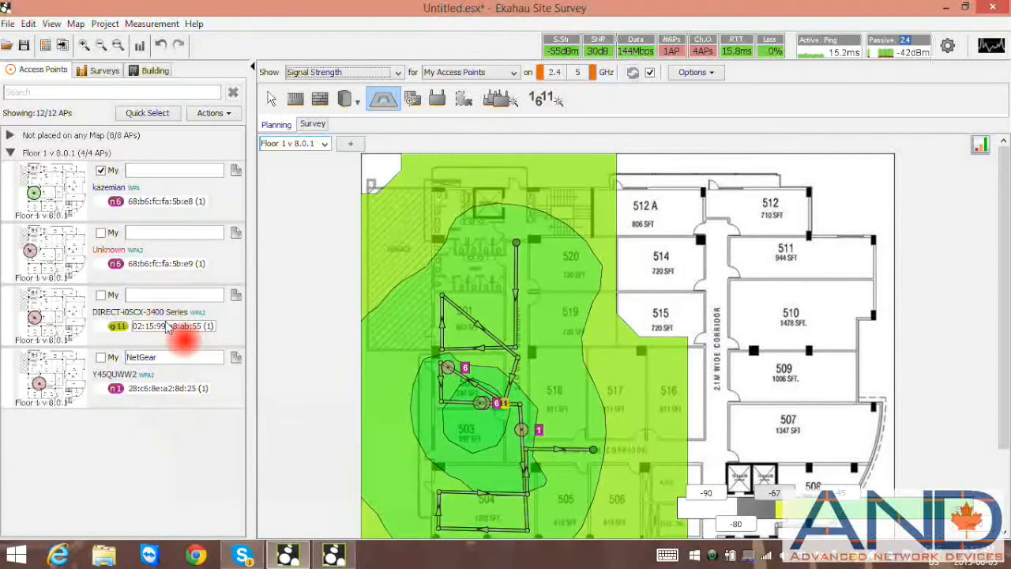